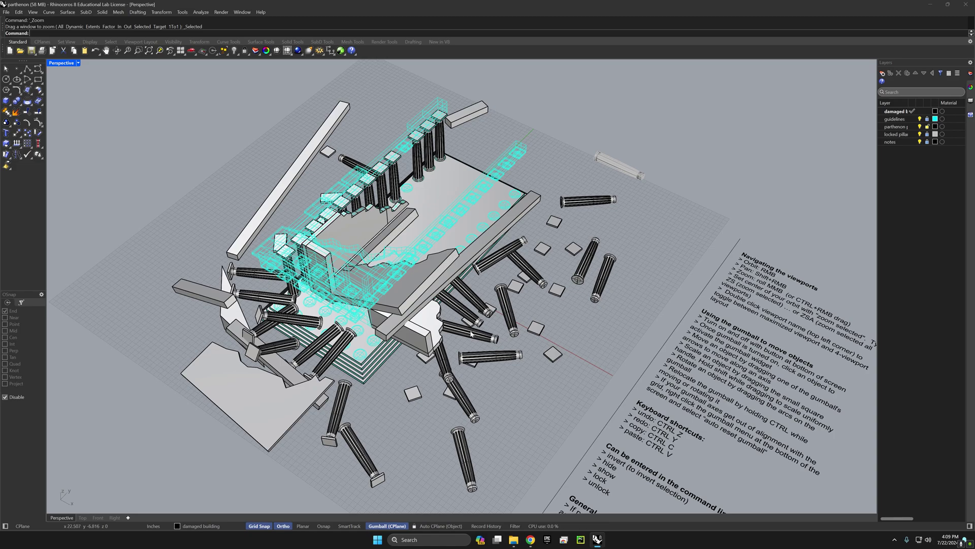
# Orbit and zoom the Perspective view around the ruined temple until the notes plane appears on the right.
pyautogui.moveTo(401, 311); pyautogui.dragTo(314, 287, button='right')
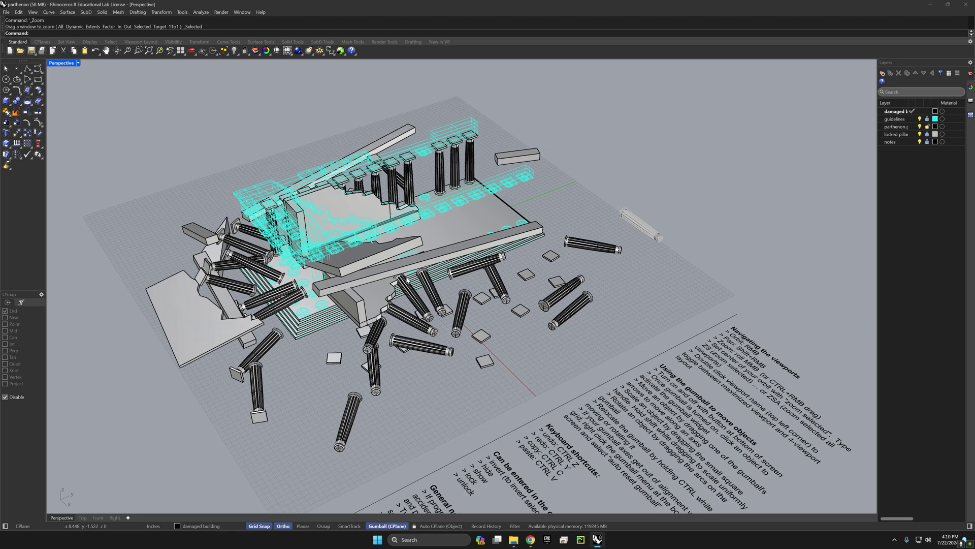
pyautogui.scroll(-6, 408, 280)
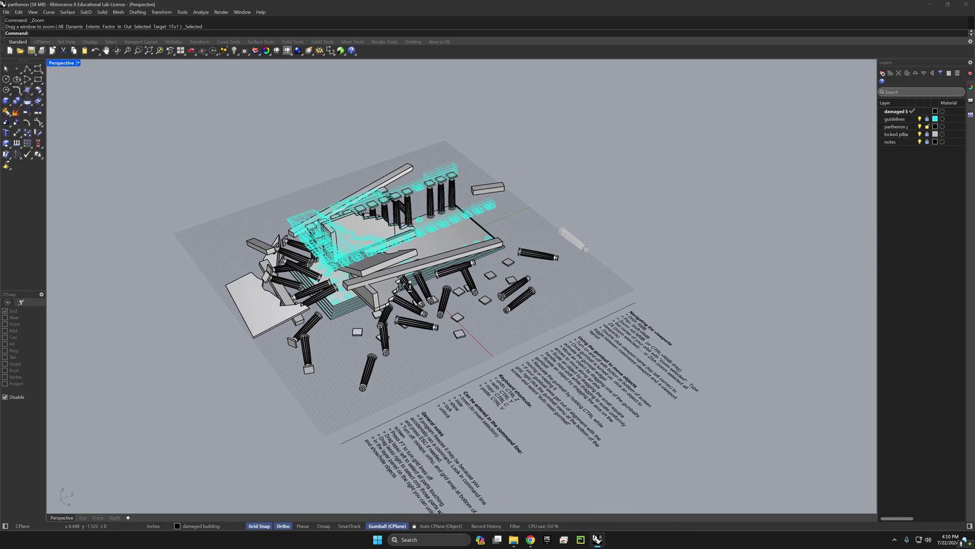
pyautogui.scroll(3, 410, 282)
pyautogui.scroll(8, 410, 285)
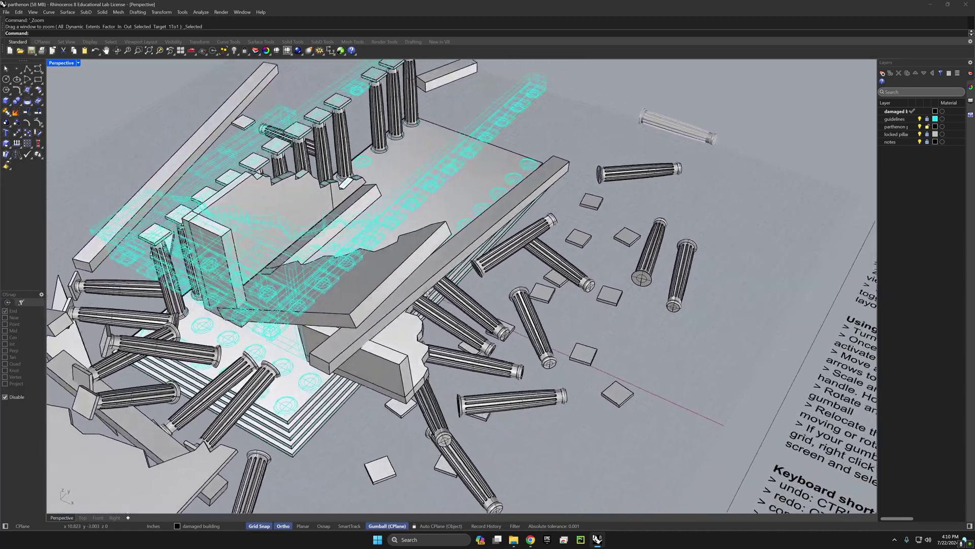
pyautogui.moveTo(426, 293); pyautogui.dragTo(538, 300, button='right')
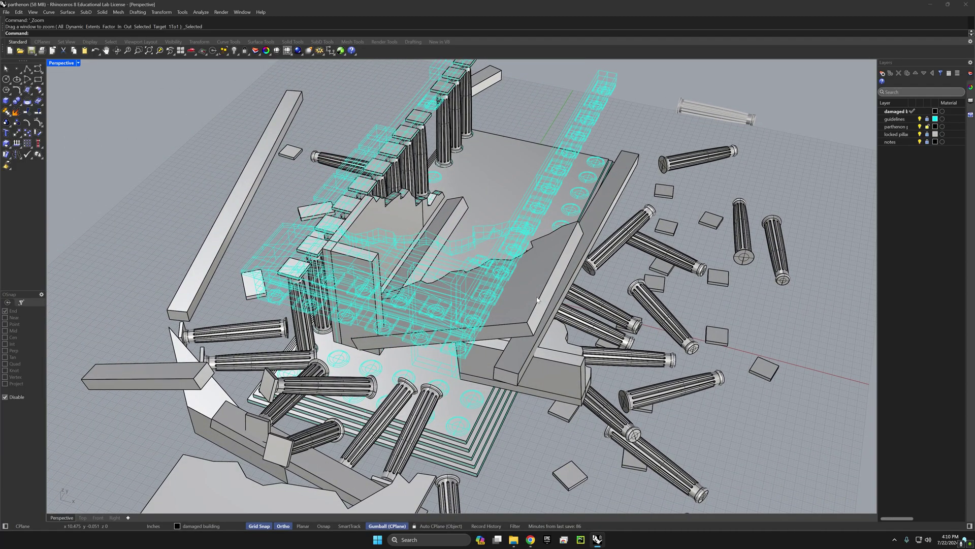
pyautogui.scroll(-4, 537, 300)
pyautogui.scroll(5, 536, 305)
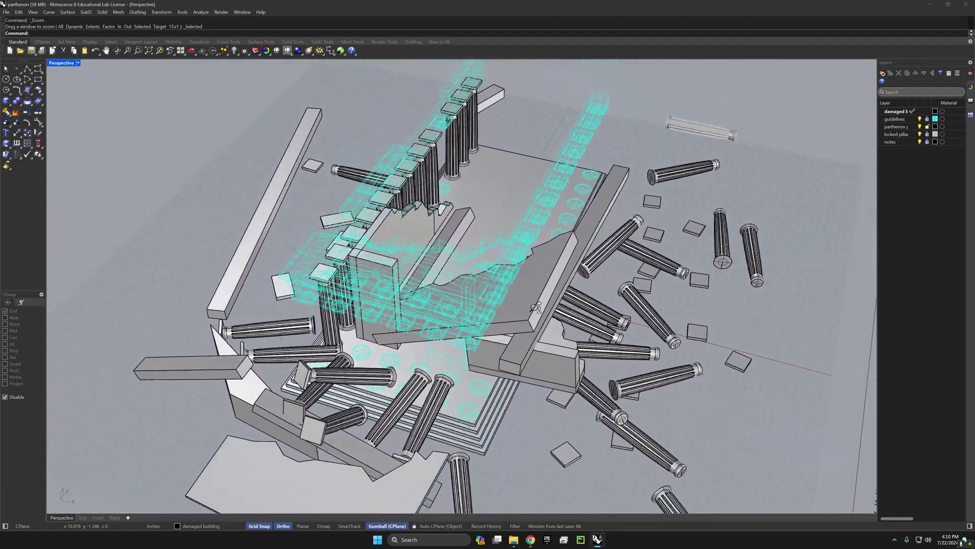
pyautogui.scroll(-3, 537, 306)
pyautogui.scroll(3, 508, 304)
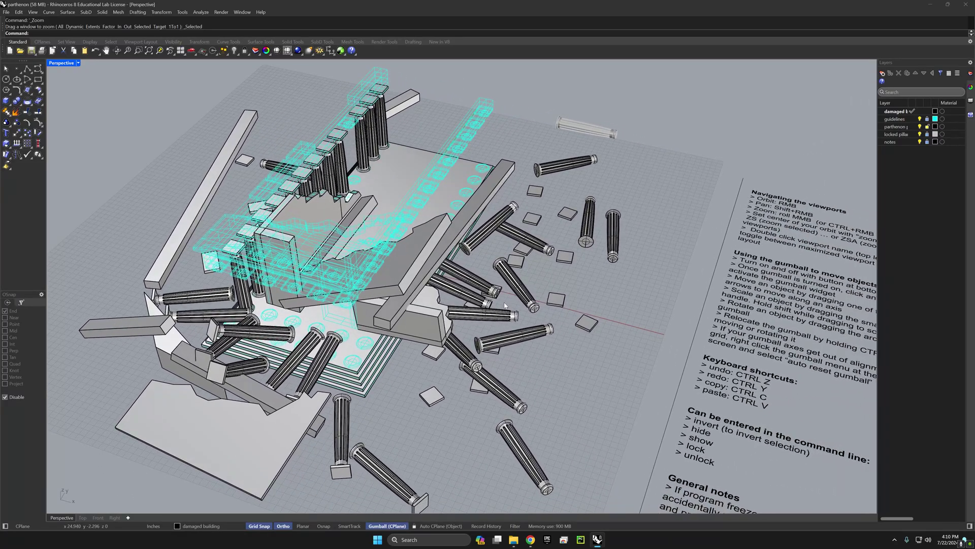
pyautogui.moveTo(561, 286)
pyautogui.mouseDown(button='right')
pyautogui.moveTo(527, 277)
pyautogui.moveTo(565, 293)
pyautogui.mouseUp(button='right')
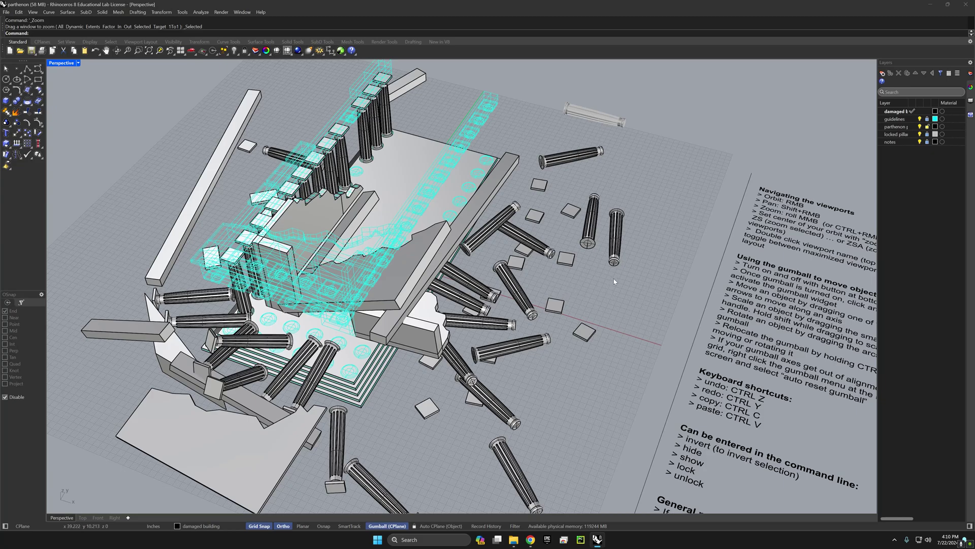
# Select the standing pillar on the right and zoom to it with ZS.
pyautogui.click(615, 236)
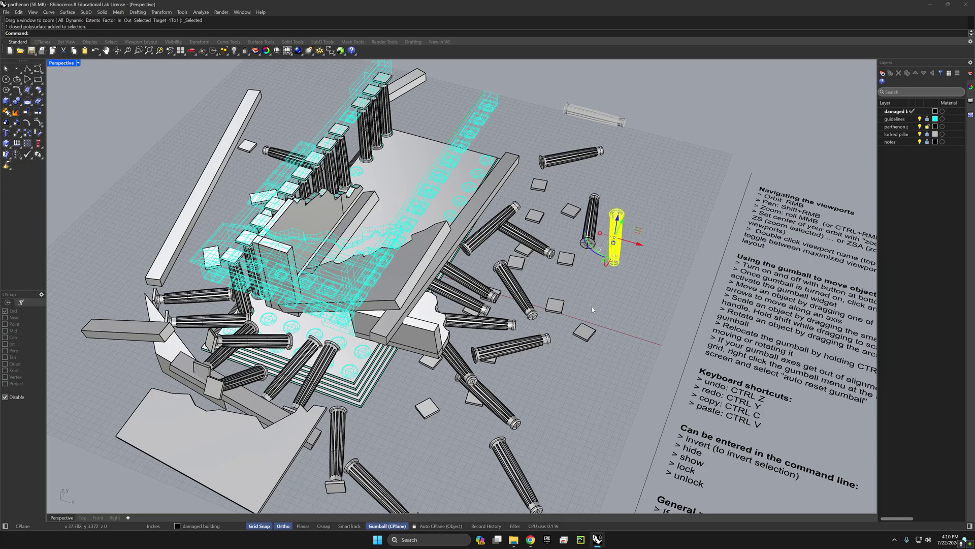
pyautogui.write('ZS')
pyautogui.press('Return')
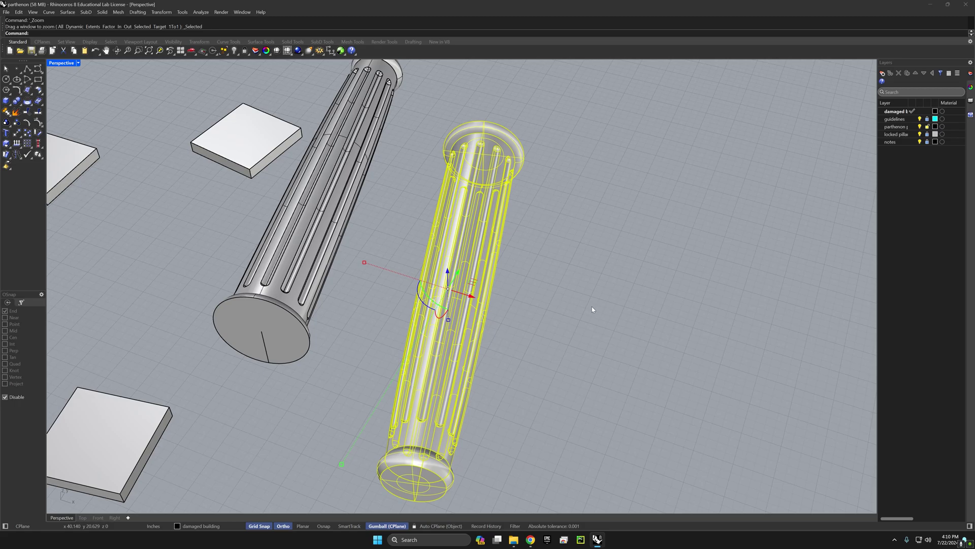
# Select the cracked platform slab plus the standing pillar and zoom to both with ZS.
pyautogui.scroll(-5, 593, 308)
pyautogui.click(539, 345)
pyautogui.moveTo(541, 337); pyautogui.dragTo(563, 325, button='right')
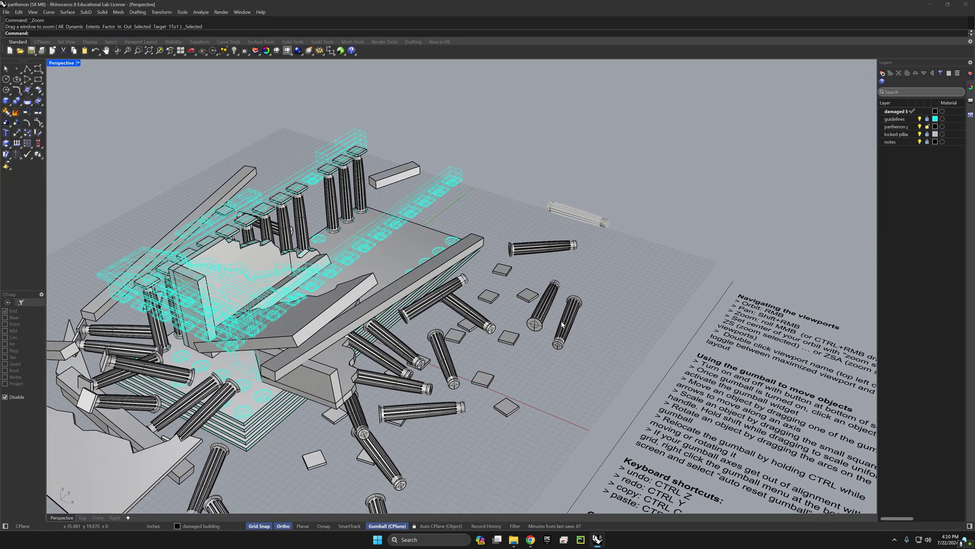
pyautogui.click(421, 252)
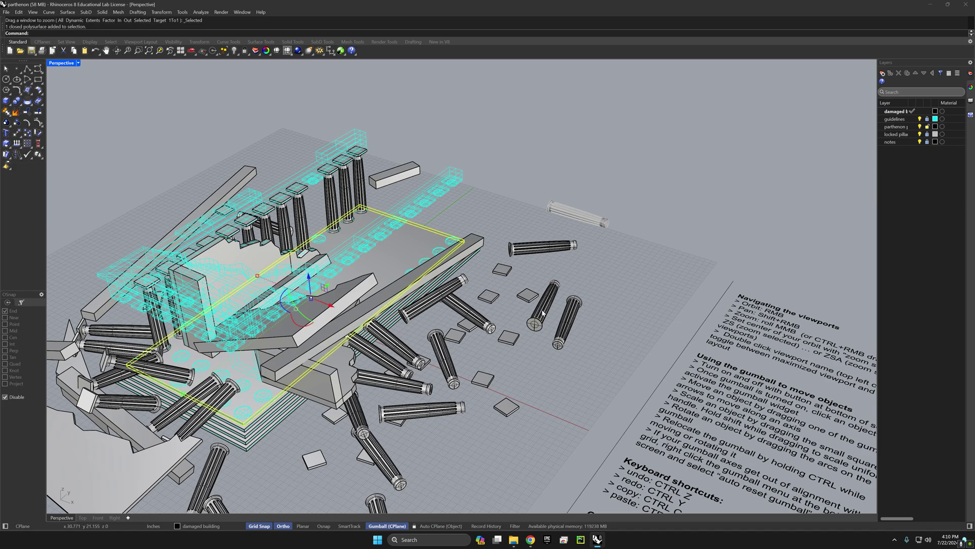
pyautogui.keyDown('shift'); pyautogui.click(570, 320); pyautogui.keyUp('shift')
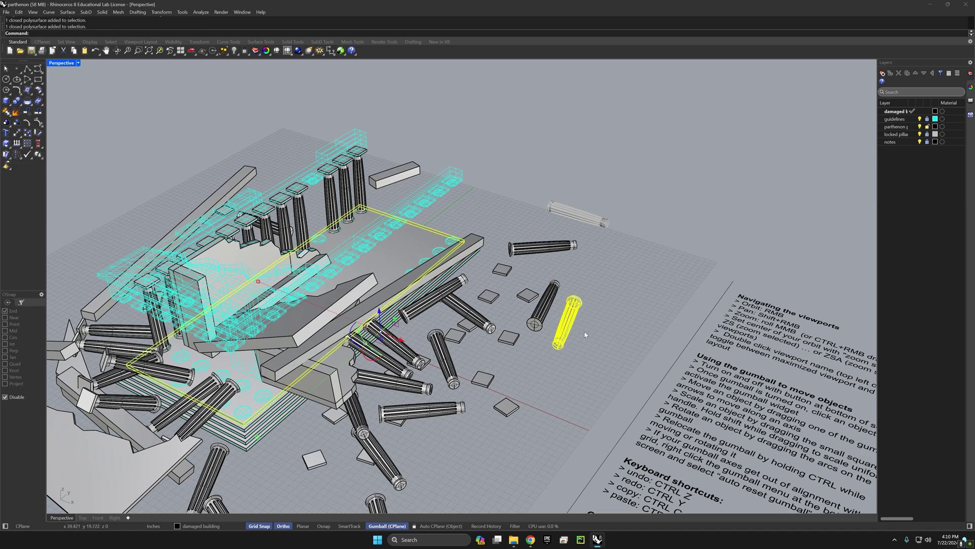
pyautogui.write('ZS')
pyautogui.press('Return')
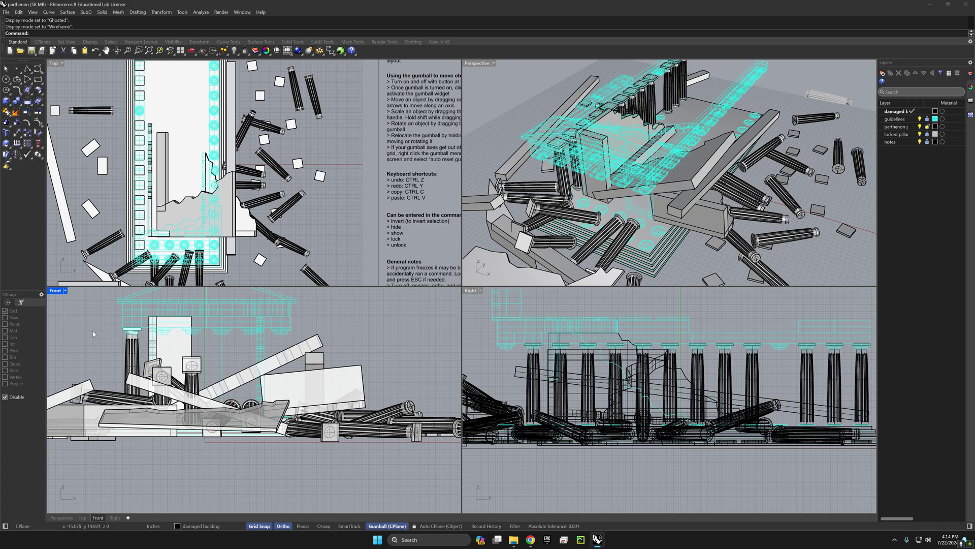
# Try Wireframe and Ghosted on the Front view, then set it to Rendered.
pyautogui.click(57, 292)
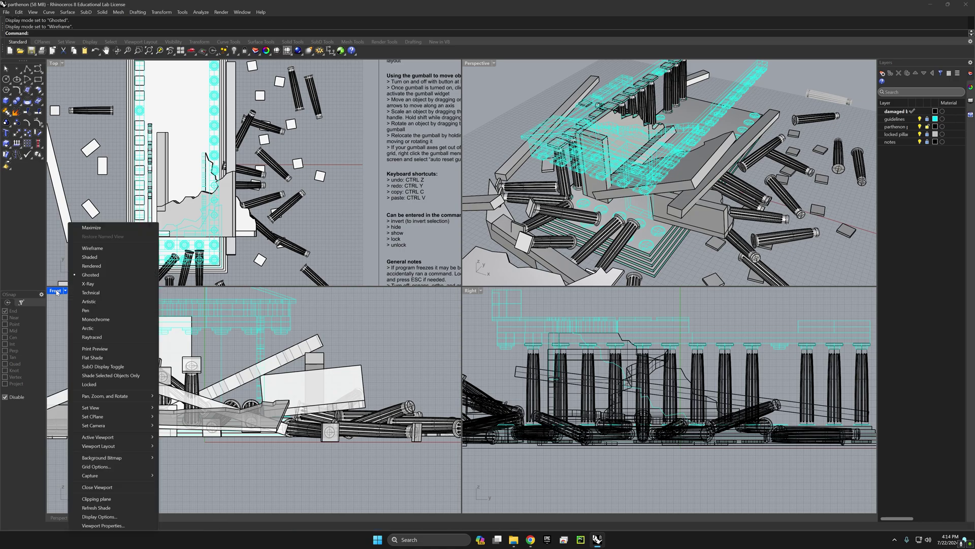
pyautogui.click(87, 248)
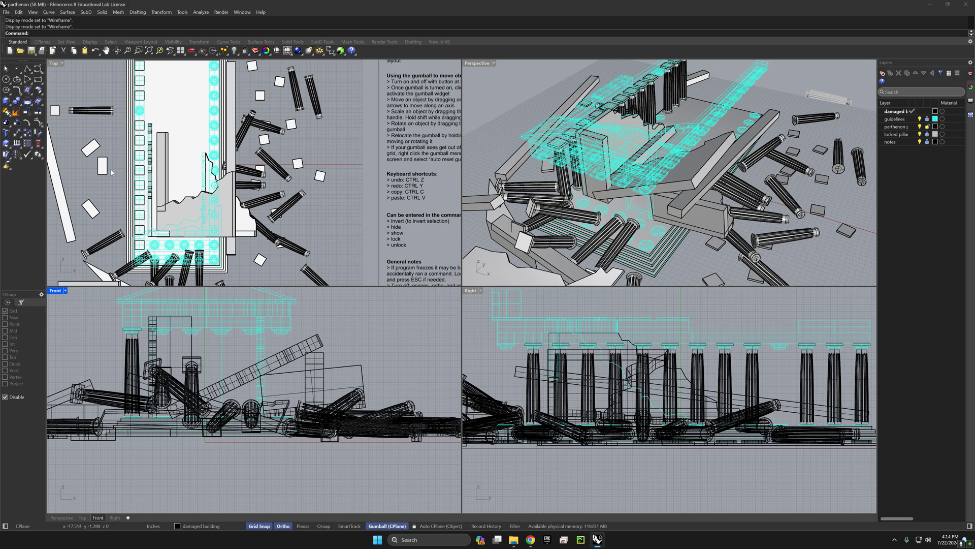
pyautogui.click(66, 291)
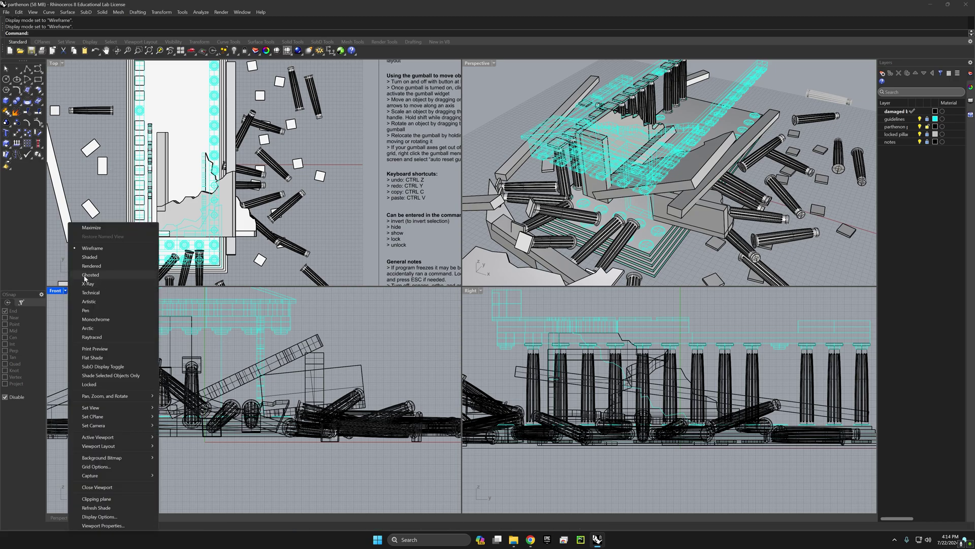
pyautogui.click(95, 275)
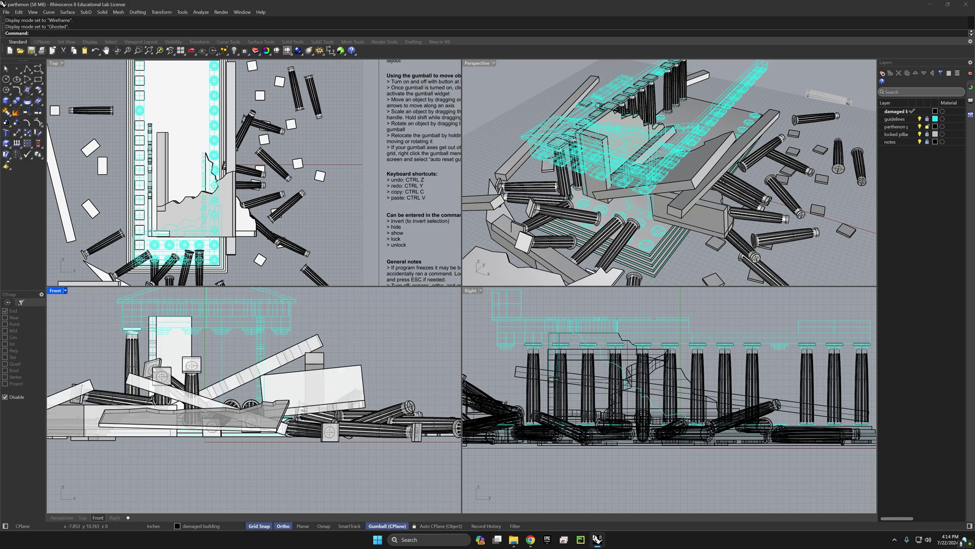
pyautogui.click(66, 291)
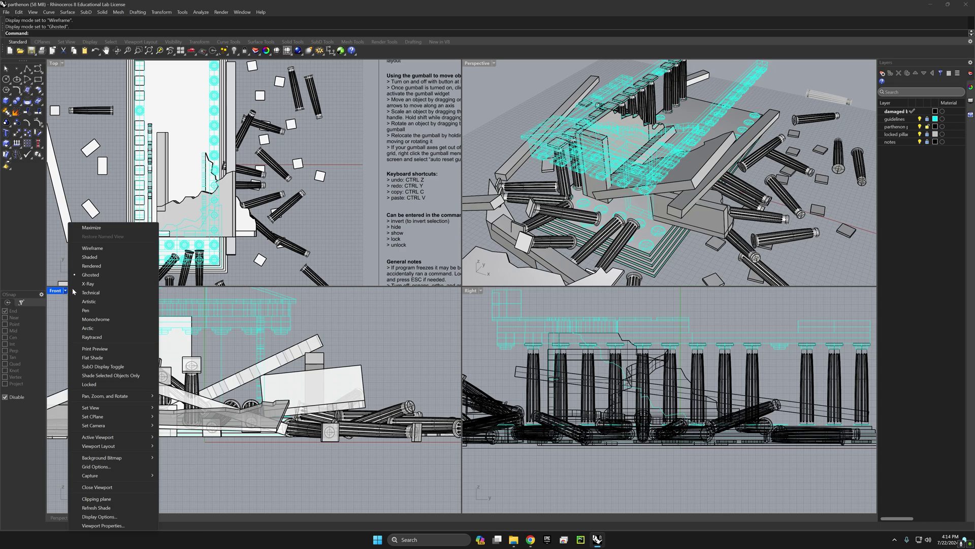
pyautogui.click(95, 265)
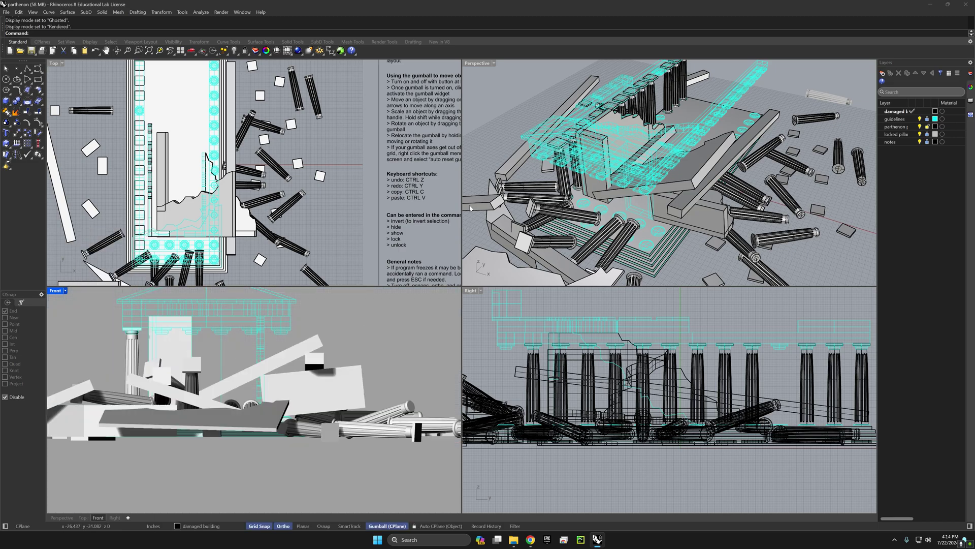
# Set the Perspective view to Rendered, then to Shaded, adjusting the view angle.
pyautogui.click(465, 62)
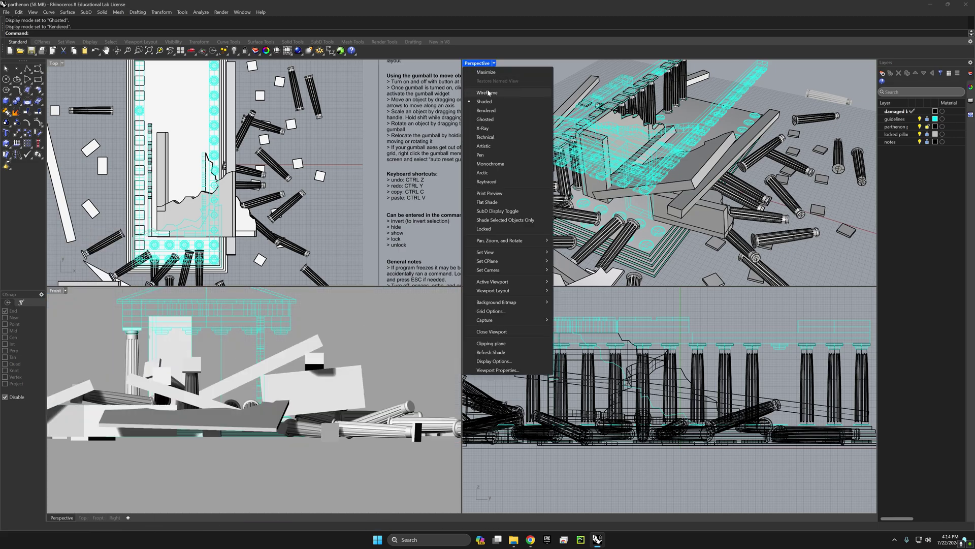
pyautogui.click(492, 114)
pyautogui.moveTo(643, 200); pyautogui.dragTo(673, 206, button='right')
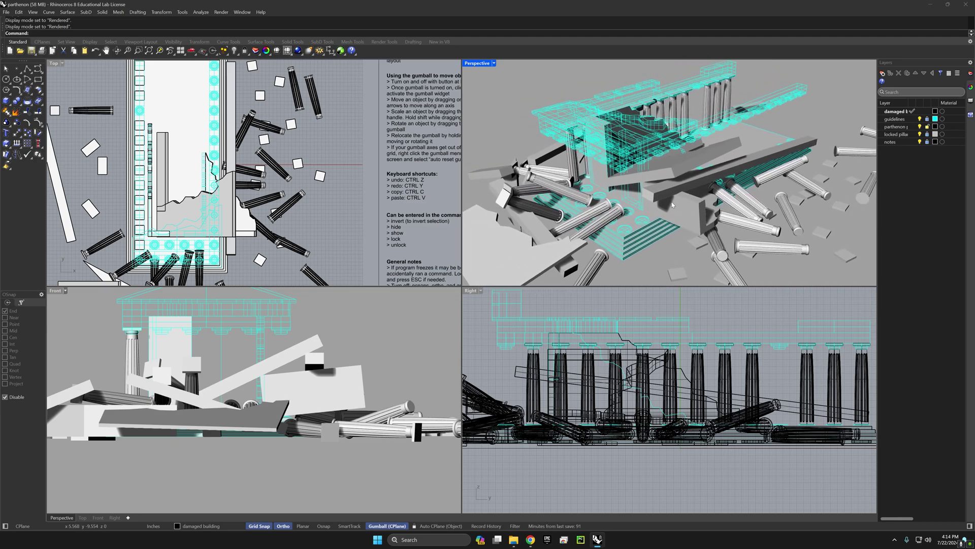
pyautogui.click(481, 64)
pyautogui.click(488, 98)
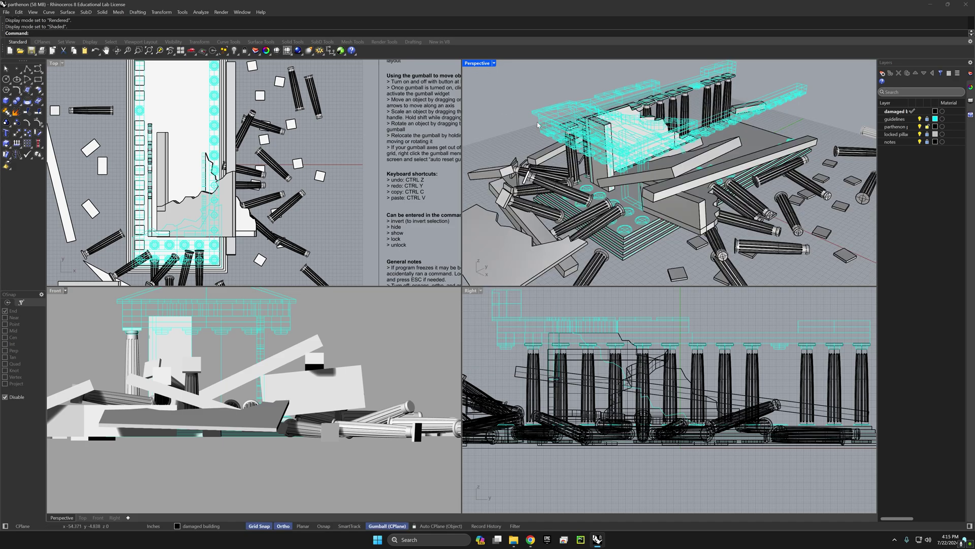
pyautogui.scroll(3, 553, 136)
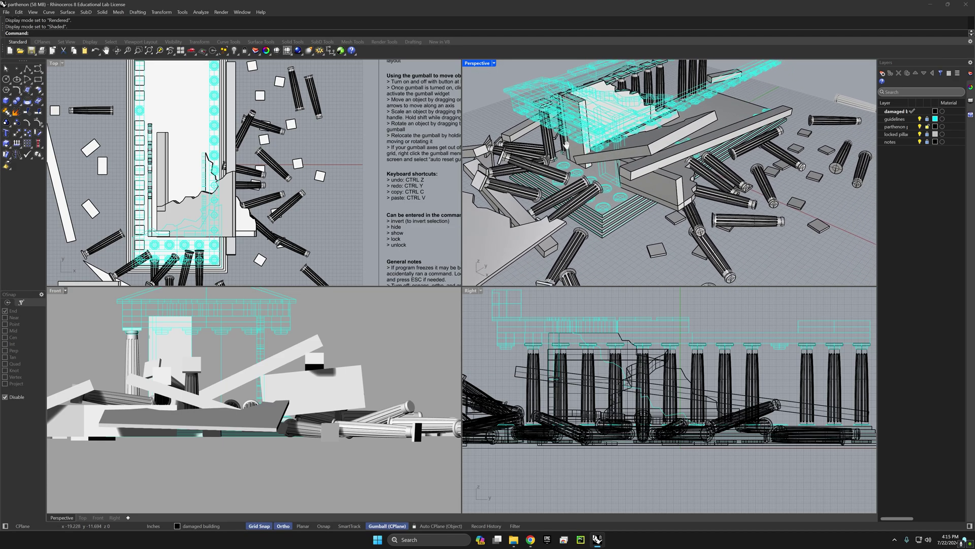
pyautogui.keyDown('shift'); pyautogui.moveTo(567, 146); pyautogui.dragTo(570, 155, button='right'); pyautogui.keyUp('shift')
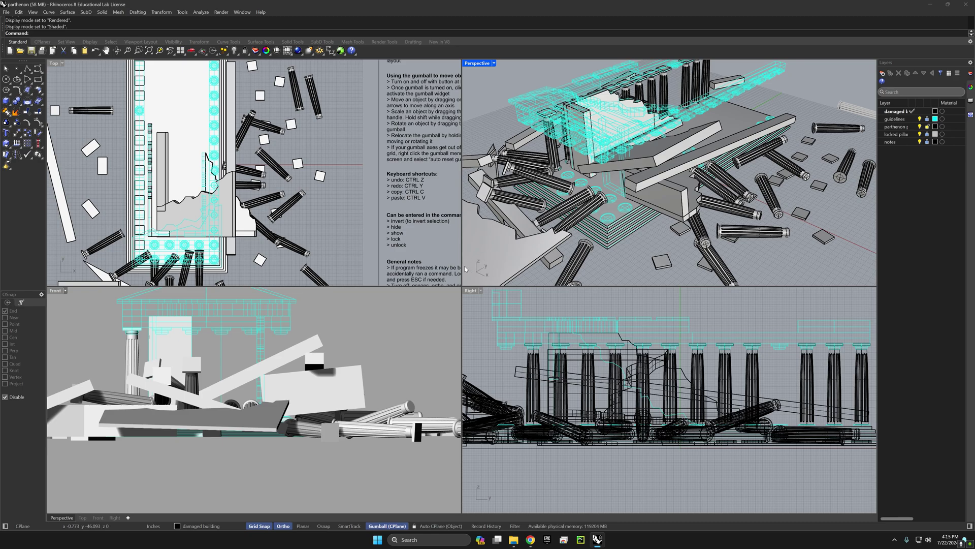
# Resize the viewports, reset to 4 Default Viewports, then enlarge the Perspective view.
pyautogui.click(442, 266)
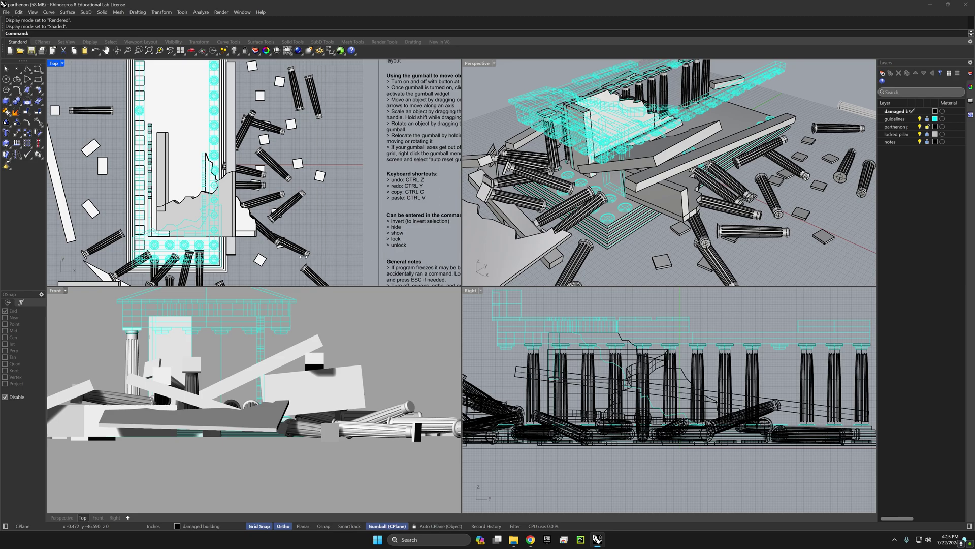
pyautogui.moveTo(301, 257); pyautogui.dragTo(282, 257)
pyautogui.moveTo(355, 286); pyautogui.dragTo(357, 352)
pyautogui.moveTo(462, 404); pyautogui.dragTo(398, 404)
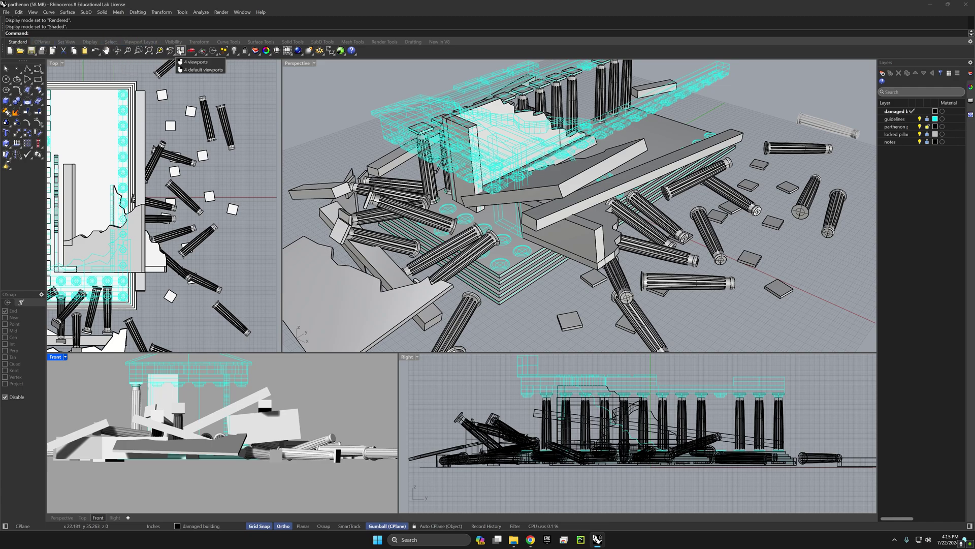
pyautogui.click(180, 51)
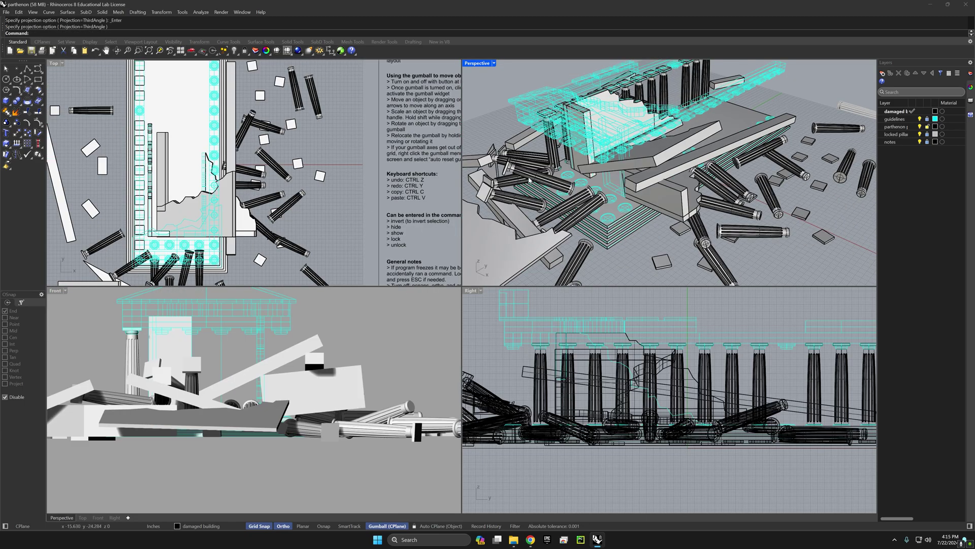
pyautogui.doubleClick(476, 64)
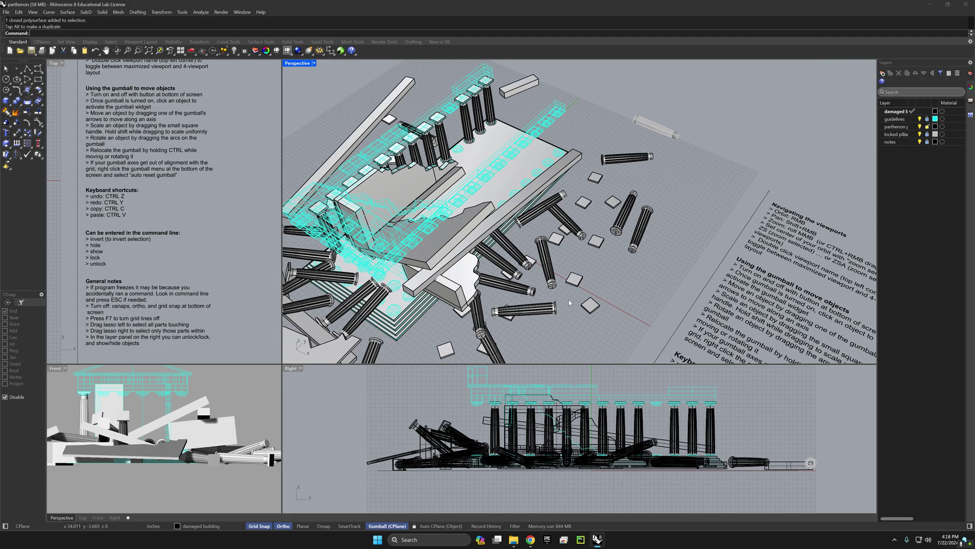
# Select the fallen column in front of the temple and zoom out and back in on it.
pyautogui.click(545, 309)
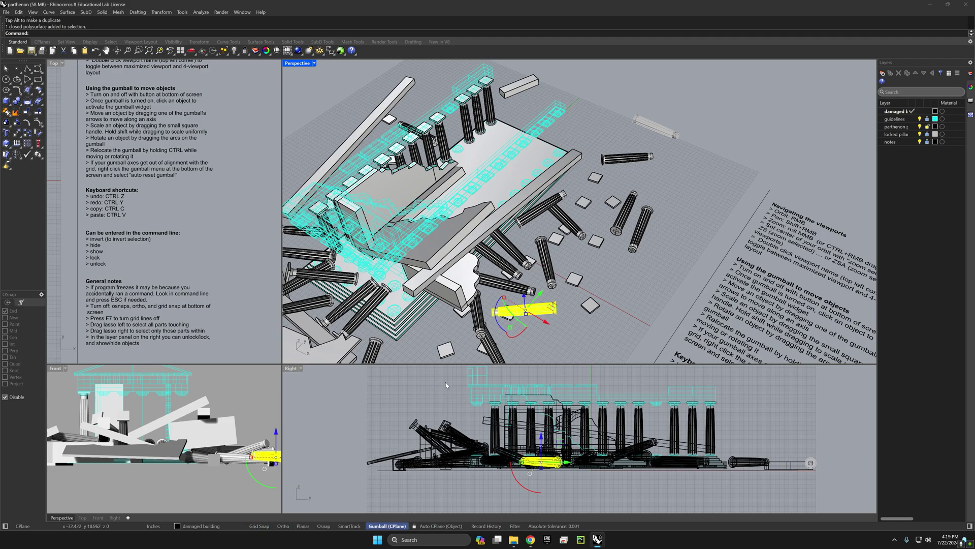
pyautogui.scroll(-5, 549, 310)
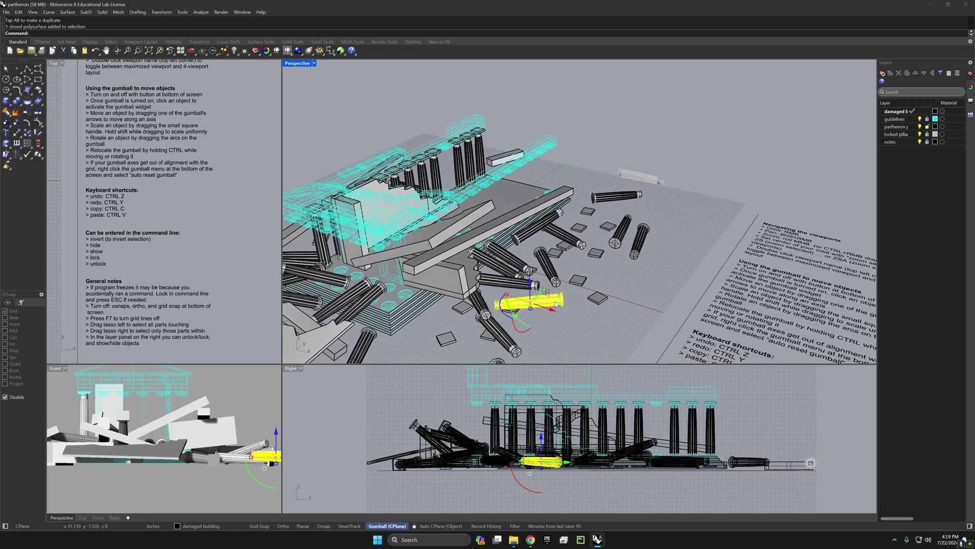
pyautogui.scroll(10, 553, 306)
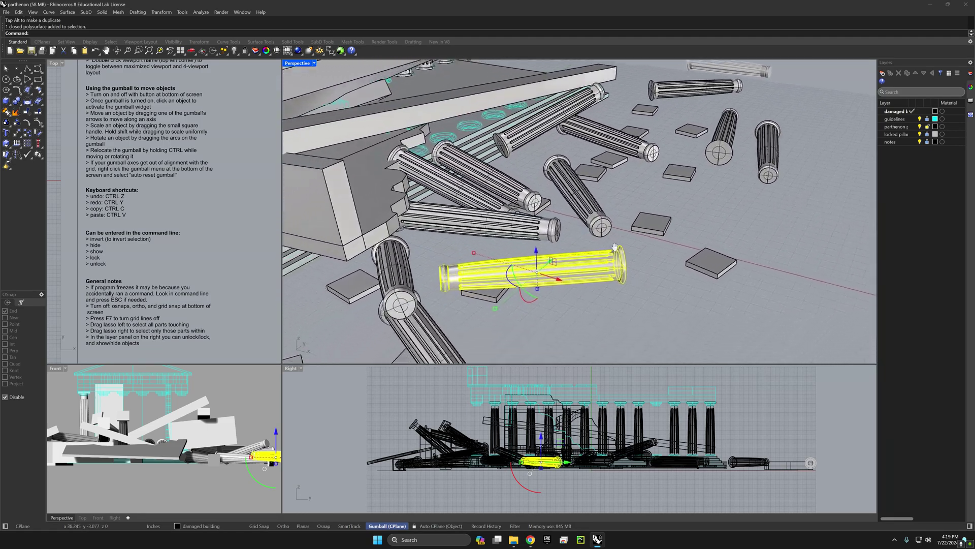
# Tilt the fallen column diagonally with the gumball rotation arc.
pyautogui.moveTo(589, 271); pyautogui.dragTo(548, 304, button='right')
pyautogui.moveTo(548, 303); pyautogui.dragTo(542, 282)
pyautogui.moveTo(547, 313); pyautogui.dragTo(517, 290, button='right')
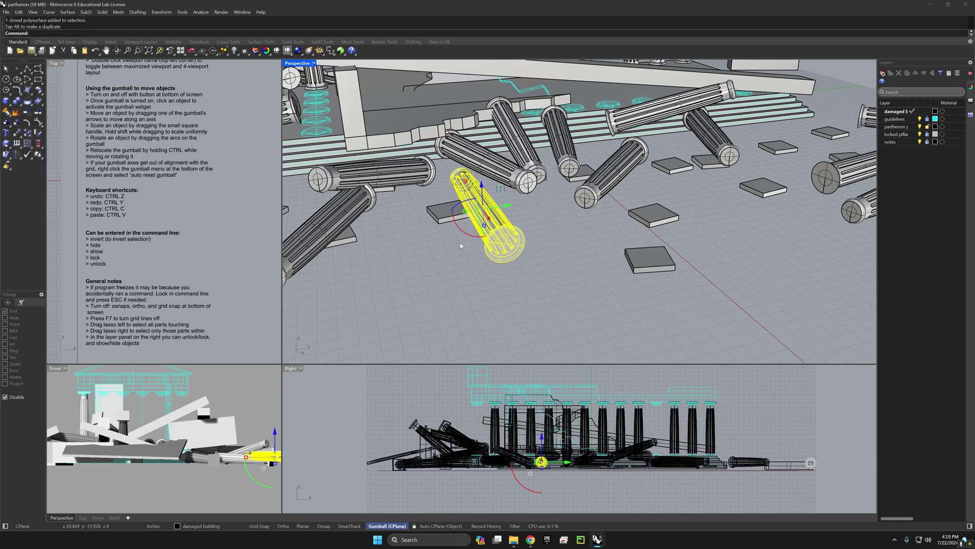
pyautogui.moveTo(467, 235)
pyautogui.mouseDown()
pyautogui.moveTo(486, 243)
pyautogui.moveTo(466, 218)
pyautogui.moveTo(454, 232)
pyautogui.mouseUp()
pyautogui.moveTo(466, 240); pyautogui.dragTo(522, 227, button='right')
# Raise the column slightly with the Z arrow and slide it across the ground toward the temple steps.
pyautogui.moveTo(550, 213)
pyautogui.mouseDown()
pyautogui.moveTo(550, 179)
pyautogui.moveTo(551, 199)
pyautogui.mouseUp()
pyautogui.moveTo(551, 199); pyautogui.dragTo(539, 258, button='right')
pyautogui.moveTo(528, 252)
pyautogui.mouseDown()
pyautogui.moveTo(539, 242)
pyautogui.moveTo(531, 251)
pyautogui.mouseUp()
pyautogui.moveTo(531, 251); pyautogui.dragTo(577, 296, button='right')
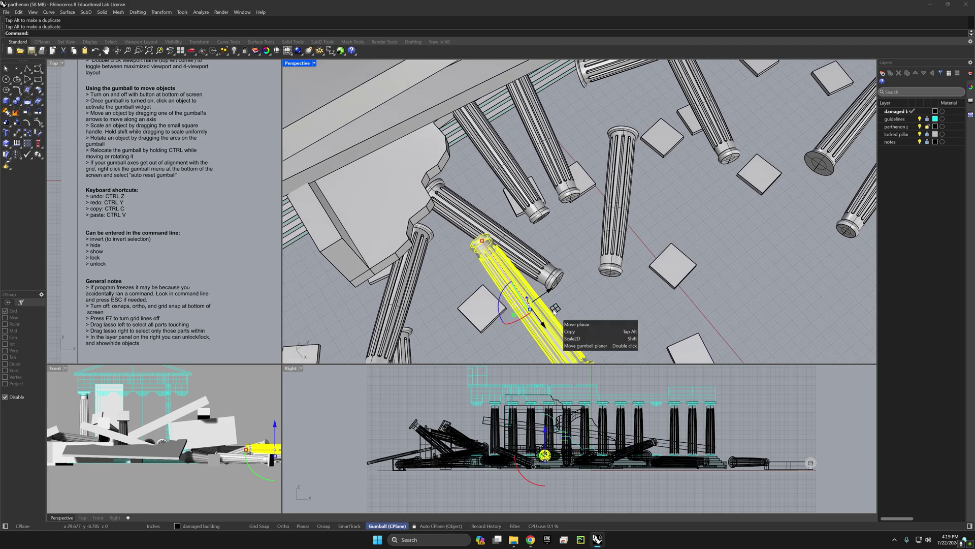
pyautogui.moveTo(556, 311); pyautogui.dragTo(577, 277)
pyautogui.moveTo(576, 276); pyautogui.dragTo(538, 290, button='right')
pyautogui.moveTo(530, 234); pyautogui.dragTo(518, 289)
pyautogui.moveTo(518, 290); pyautogui.dragTo(532, 272, button='right')
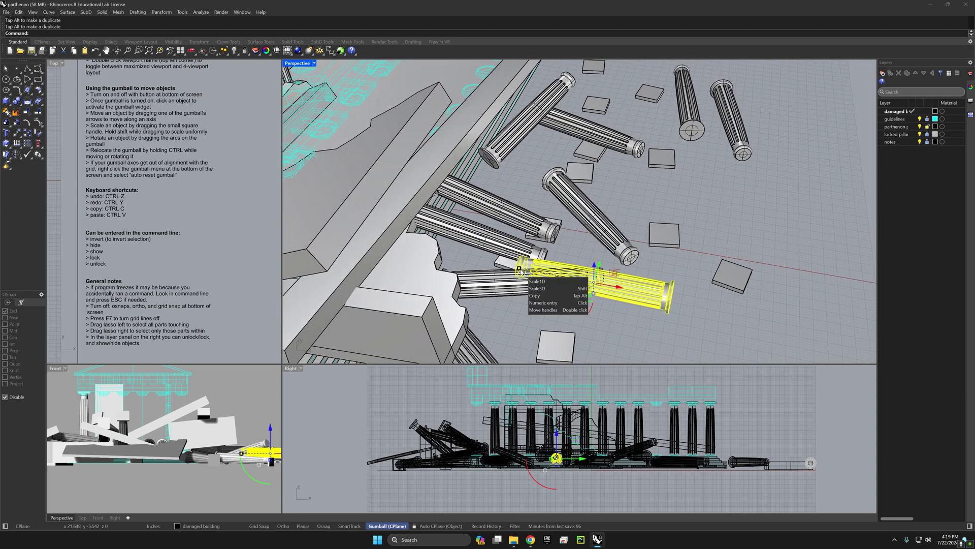
pyautogui.moveTo(518, 268); pyautogui.dragTo(461, 261)
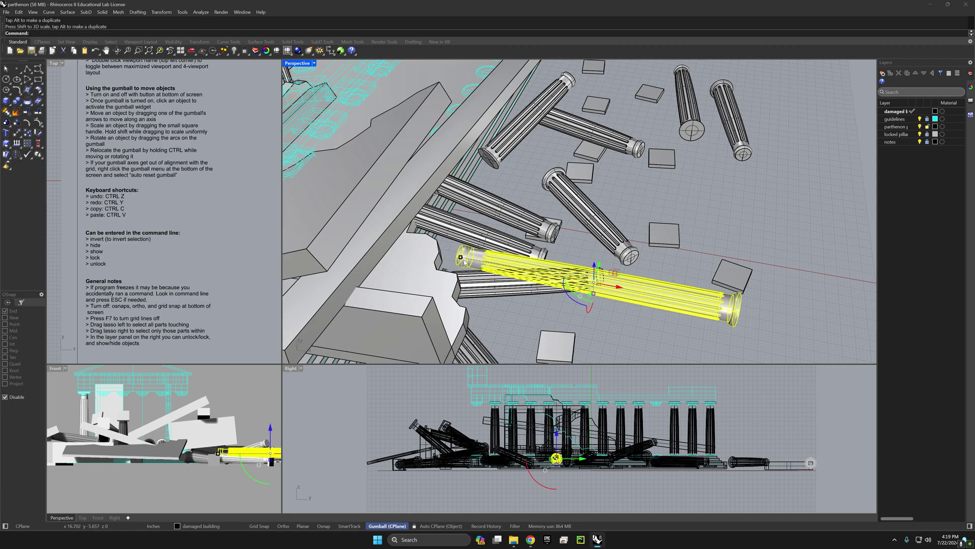
pyautogui.hotkey('ctrl', 'z')
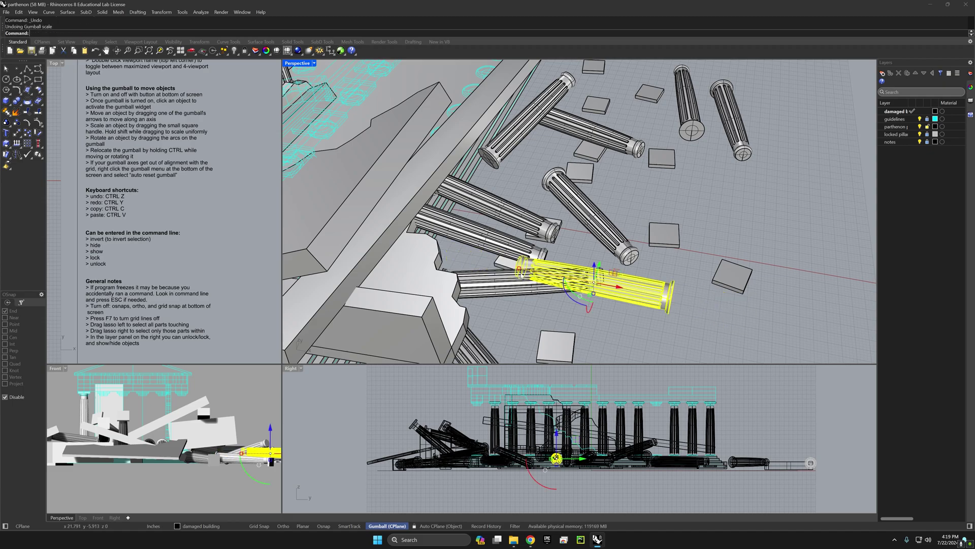
pyautogui.moveTo(520, 269); pyautogui.dragTo(460, 267)
pyautogui.hotkey('ctrl', 'z')
pyautogui.moveTo(518, 273)
pyautogui.mouseDown(button='right')
pyautogui.moveTo(526, 305)
pyautogui.moveTo(533, 283)
pyautogui.mouseUp(button='right')
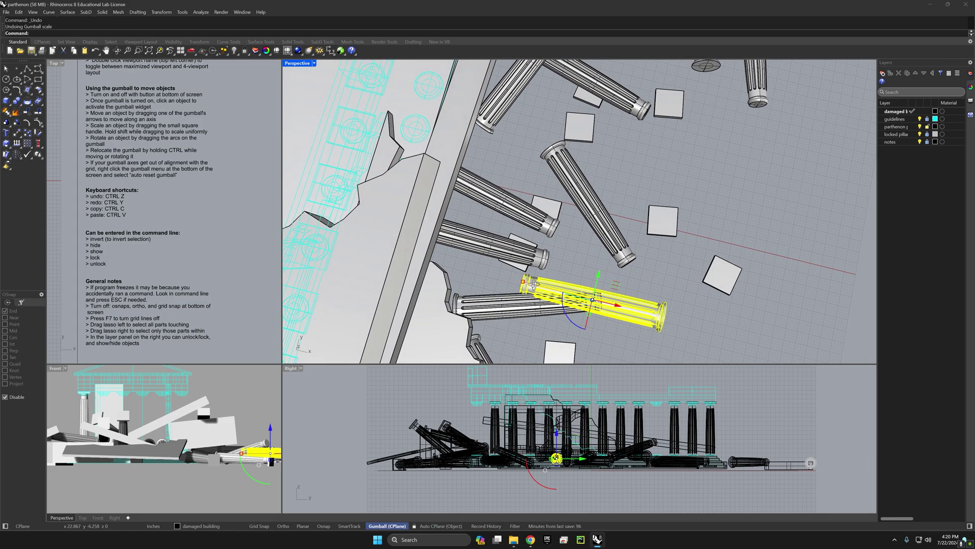
# Check the gumball options, then switch the selection to the diagonal fallen column.
pyautogui.rightClick(385, 526)
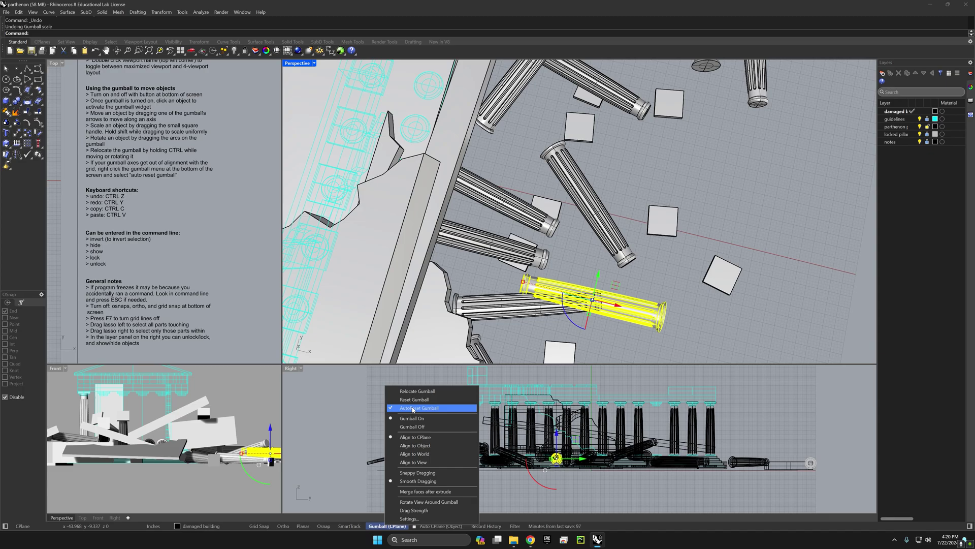
pyautogui.click(663, 278)
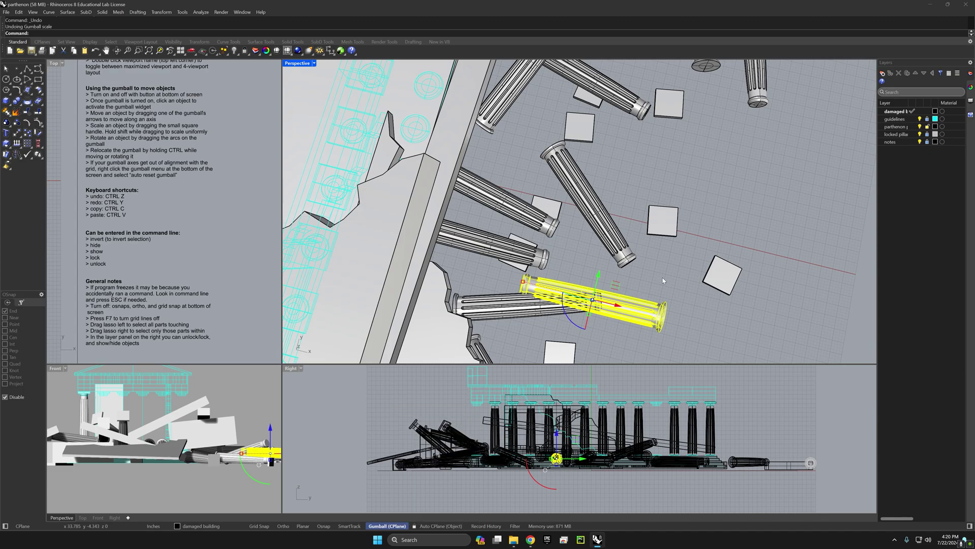
pyautogui.click(663, 277)
pyautogui.click(637, 318)
pyautogui.moveTo(591, 306); pyautogui.dragTo(593, 308, button='right')
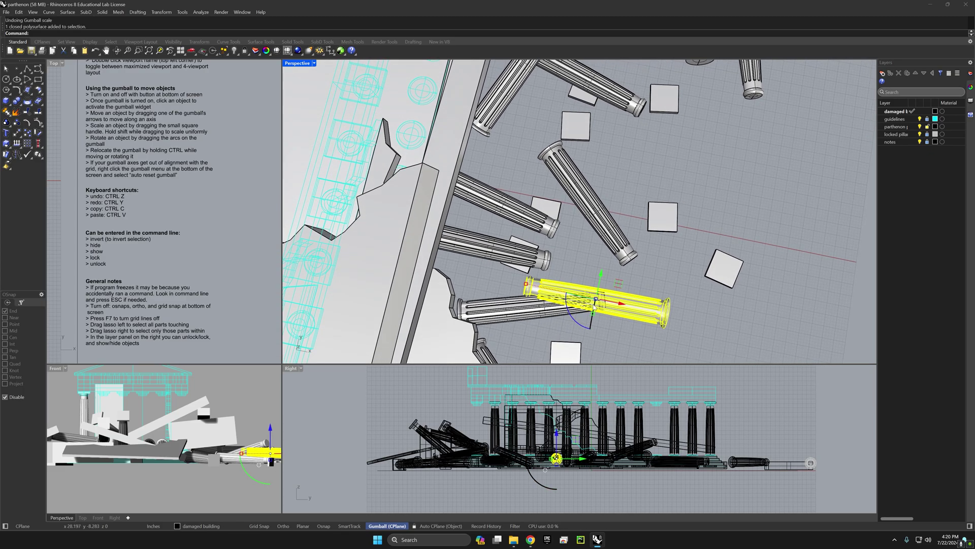
pyautogui.click(612, 245)
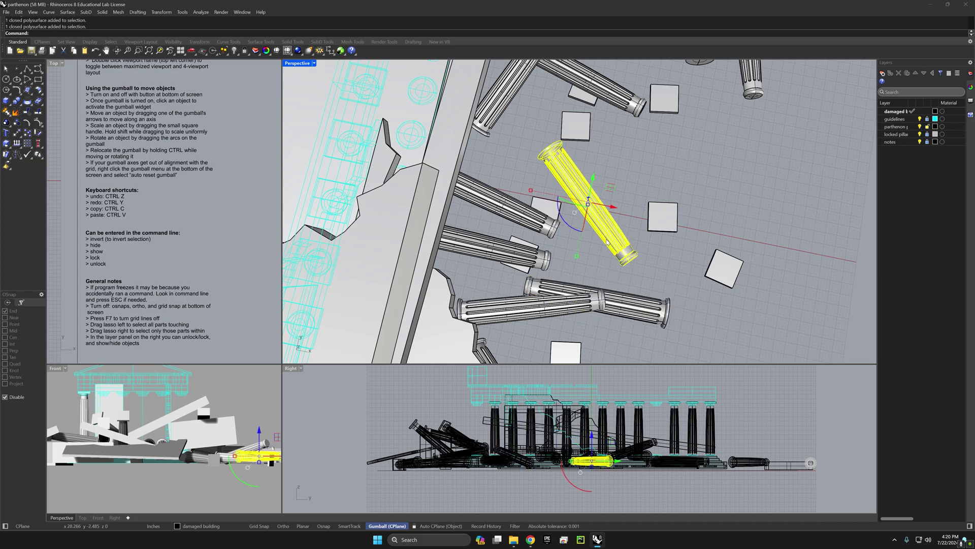
pyautogui.moveTo(615, 238); pyautogui.dragTo(587, 265, button='right')
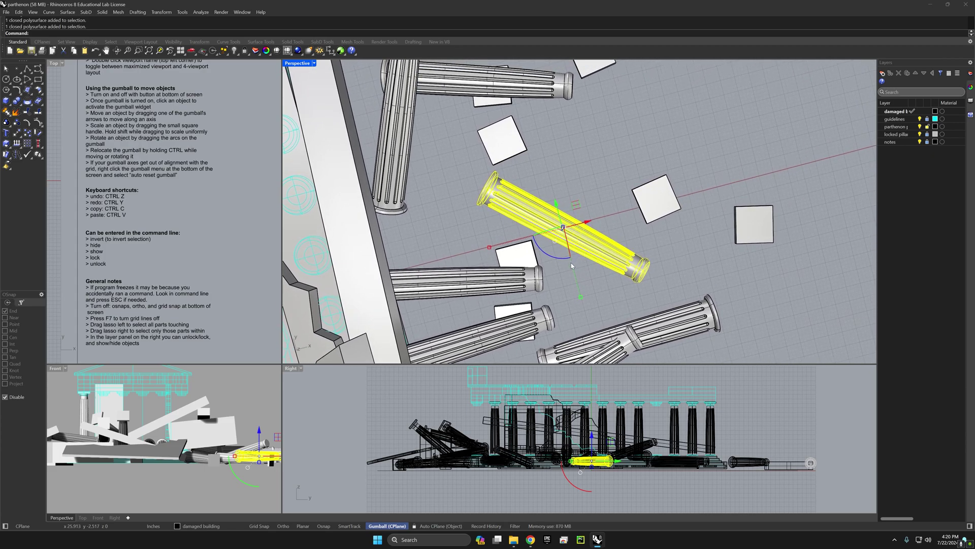
# Turn off AutoReset Gumball and reorient the gumball on the diagonal column via Ctrl relocate.
pyautogui.rightClick(396, 530)
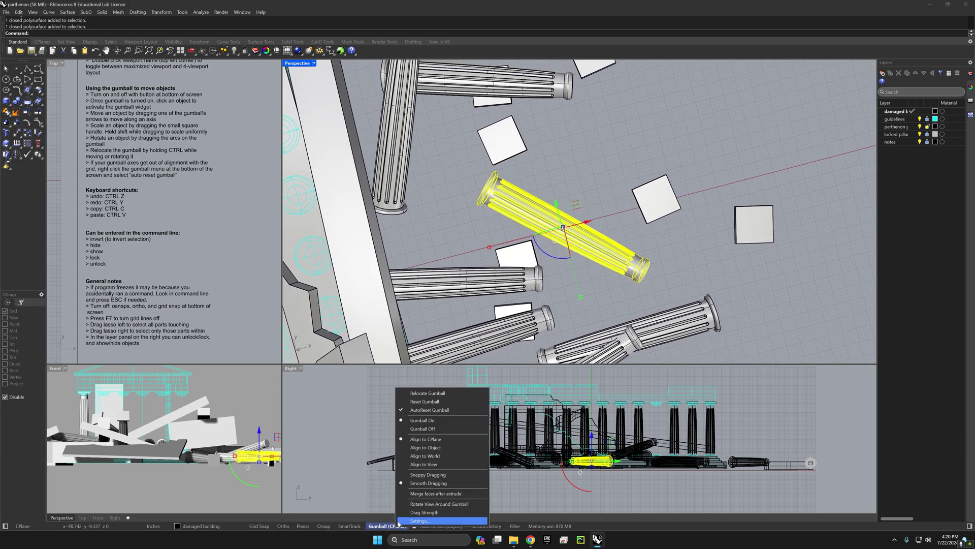
pyautogui.click(422, 410)
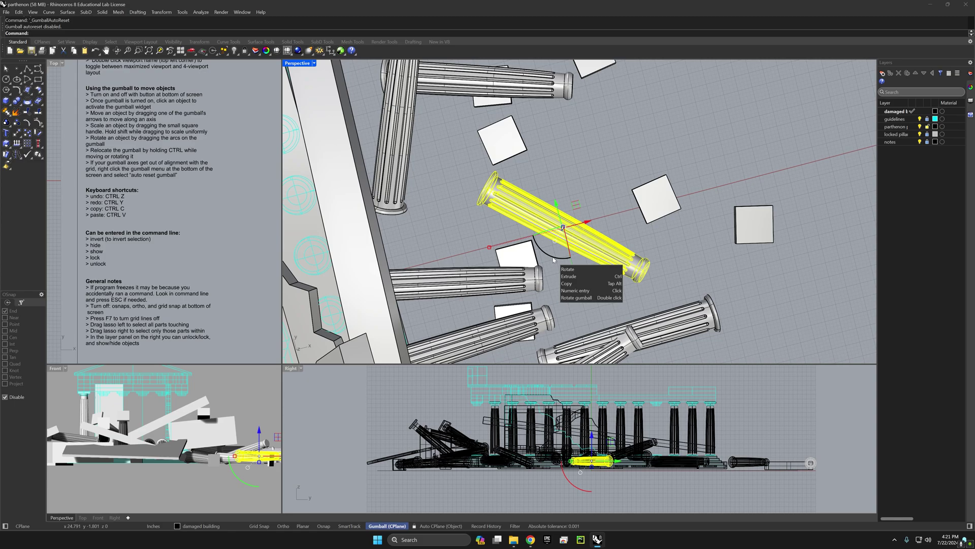
pyautogui.press('ctrl')
pyautogui.keyDown('ctrl'); pyautogui.moveTo(552, 256); pyautogui.dragTo(541, 269); pyautogui.keyUp('ctrl')
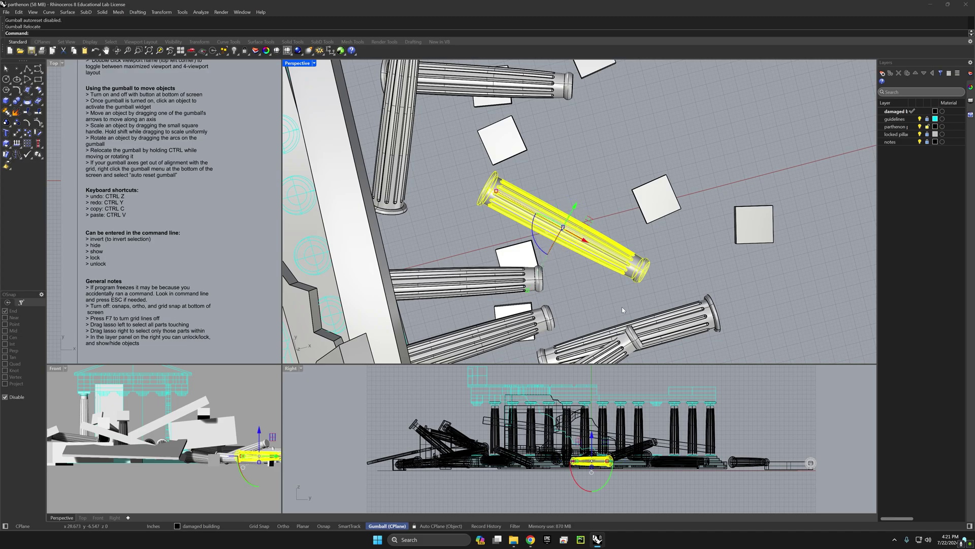
pyautogui.moveTo(619, 307); pyautogui.dragTo(574, 282, button='right')
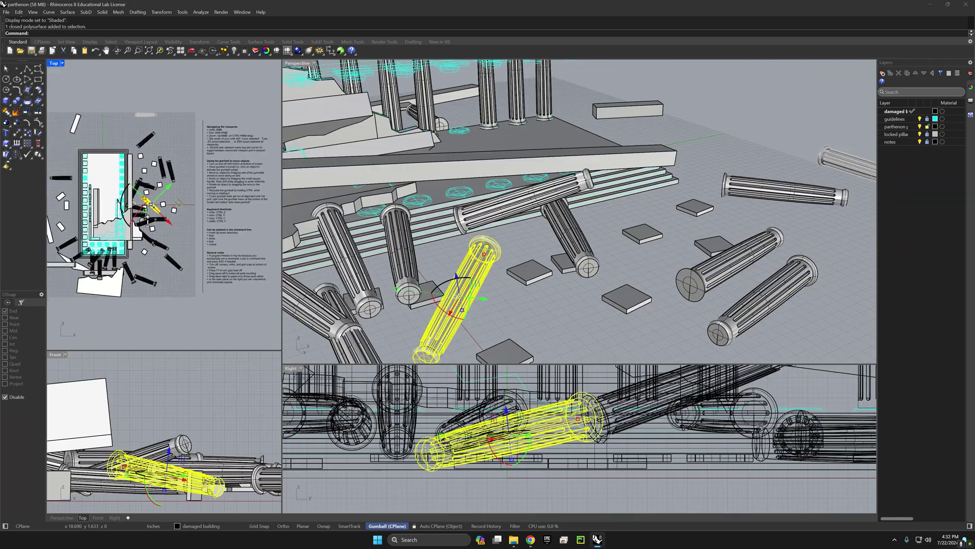
# Straighten the column in the Top view and level it in the Right view with the rotate arcs.
pyautogui.scroll(6, 147, 215)
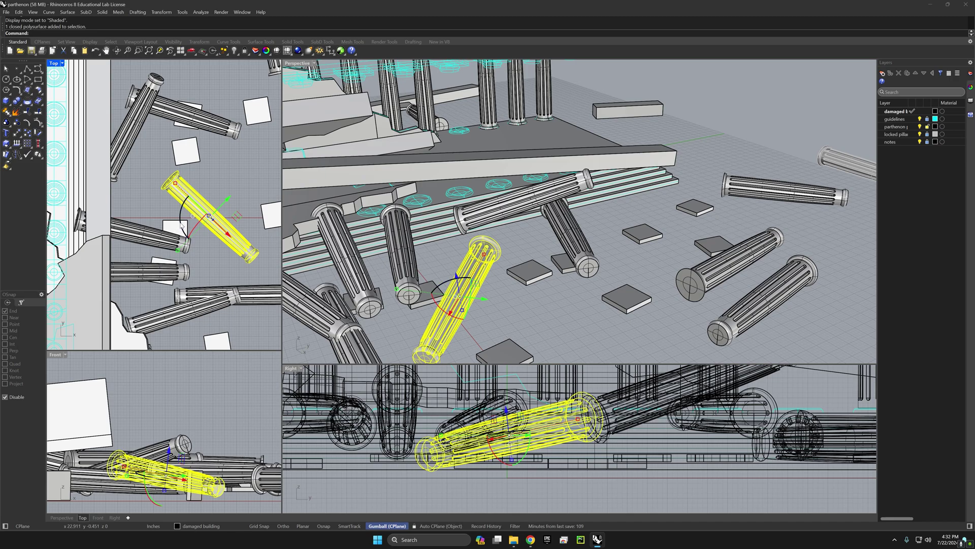
pyautogui.moveTo(184, 227); pyautogui.dragTo(170, 202)
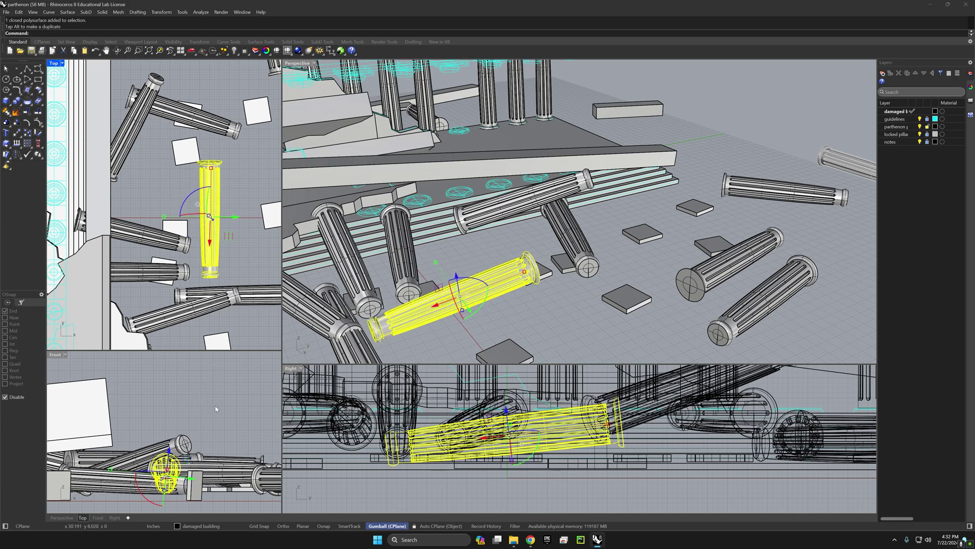
pyautogui.moveTo(214, 406); pyautogui.dragTo(190, 385, button='right')
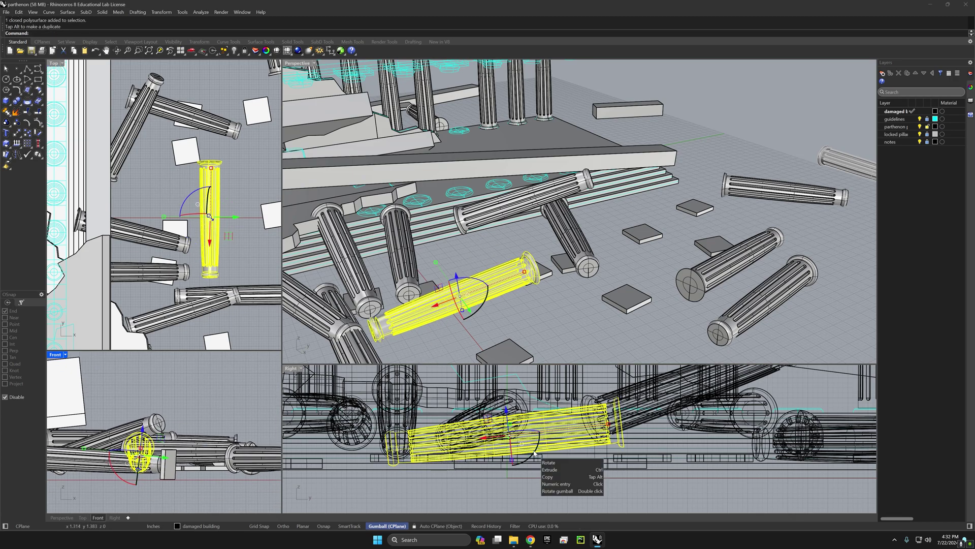
pyautogui.moveTo(534, 454); pyautogui.dragTo(539, 459)
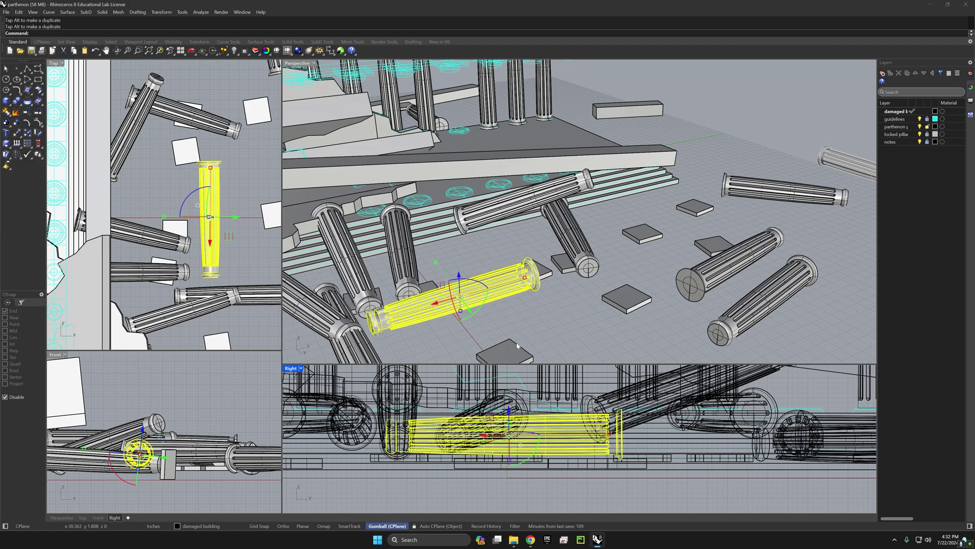
pyautogui.moveTo(530, 328); pyautogui.dragTo(523, 238, button='right')
# Rotate the column 90° in Perspective so it stands vertical.
pyautogui.moveTo(481, 290); pyautogui.dragTo(481, 325, button='right')
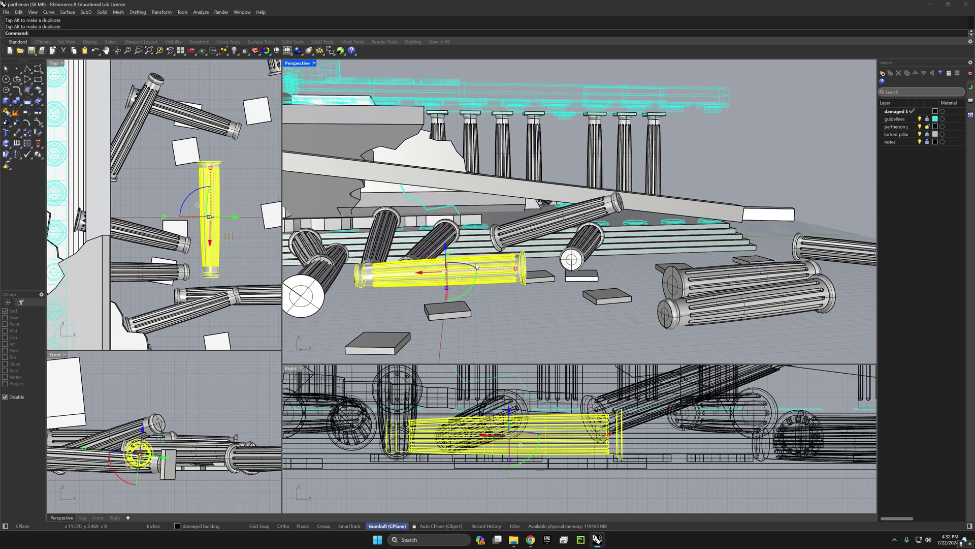
pyautogui.moveTo(486, 273); pyautogui.dragTo(452, 297)
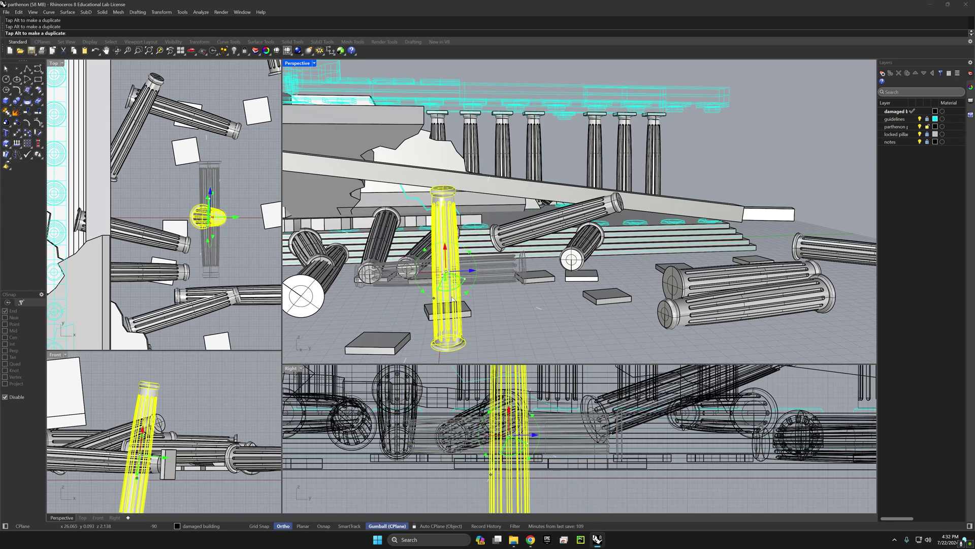
pyautogui.moveTo(452, 299)
pyautogui.keyDown('shift'); pyautogui.mouseDown()
pyautogui.moveTo(473, 291)
pyautogui.moveTo(445, 301)
pyautogui.mouseUp(); pyautogui.keyUp('shift')
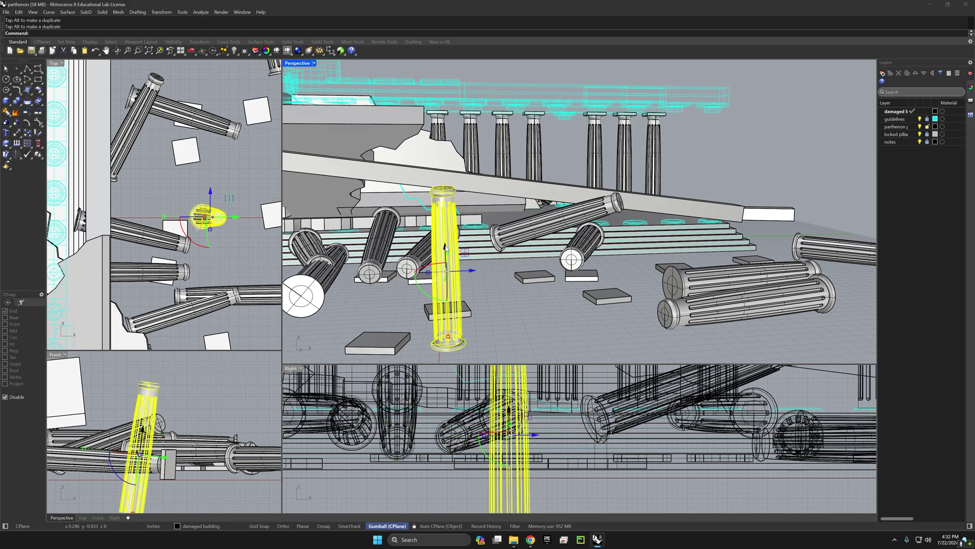
# Move the upright column to the temple's corner, lower it onto the floor, and zoom to it.
pyautogui.moveTo(445, 249); pyautogui.dragTo(445, 233)
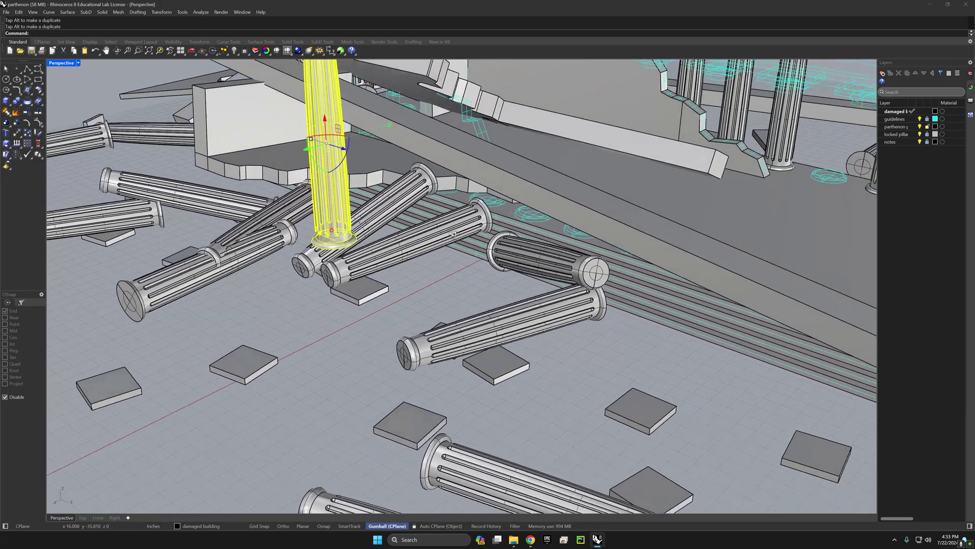
pyautogui.scroll(-5, 463, 364)
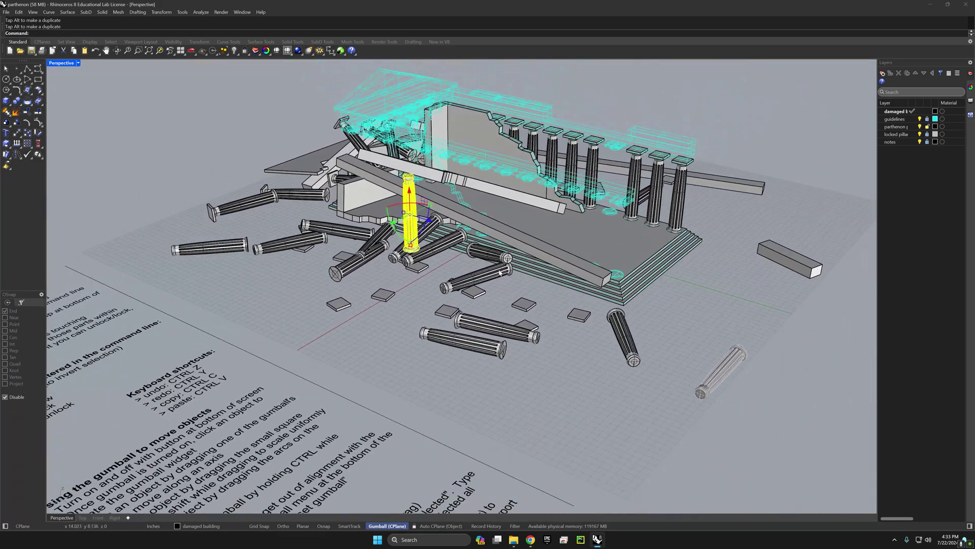
pyautogui.moveTo(462, 364); pyautogui.dragTo(480, 426, button='right')
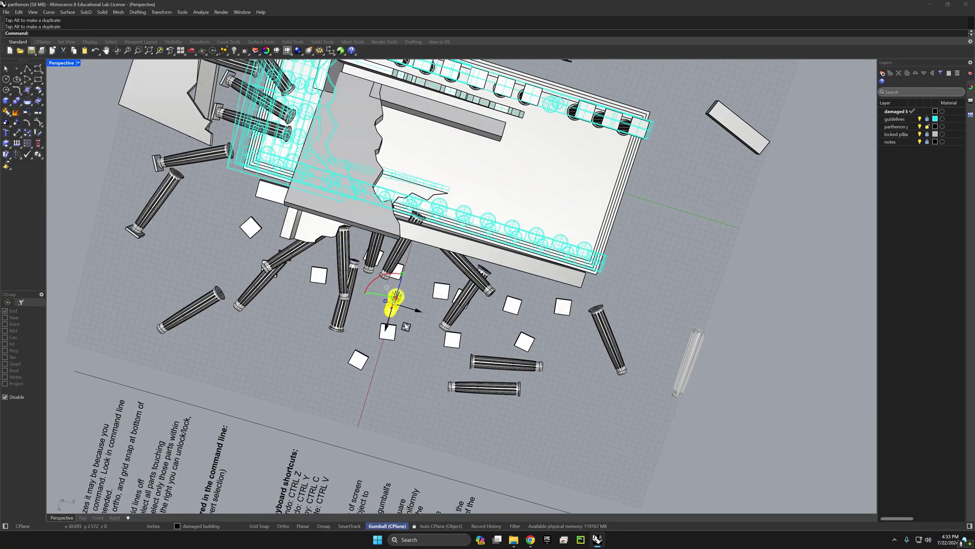
pyautogui.moveTo(405, 325); pyautogui.dragTo(600, 280)
pyautogui.moveTo(601, 279)
pyautogui.mouseDown(button='right')
pyautogui.moveTo(614, 268)
pyautogui.moveTo(601, 289)
pyautogui.mouseUp(button='right')
pyautogui.moveTo(602, 314); pyautogui.dragTo(596, 332)
pyautogui.write('ZS')
pyautogui.press('Return')
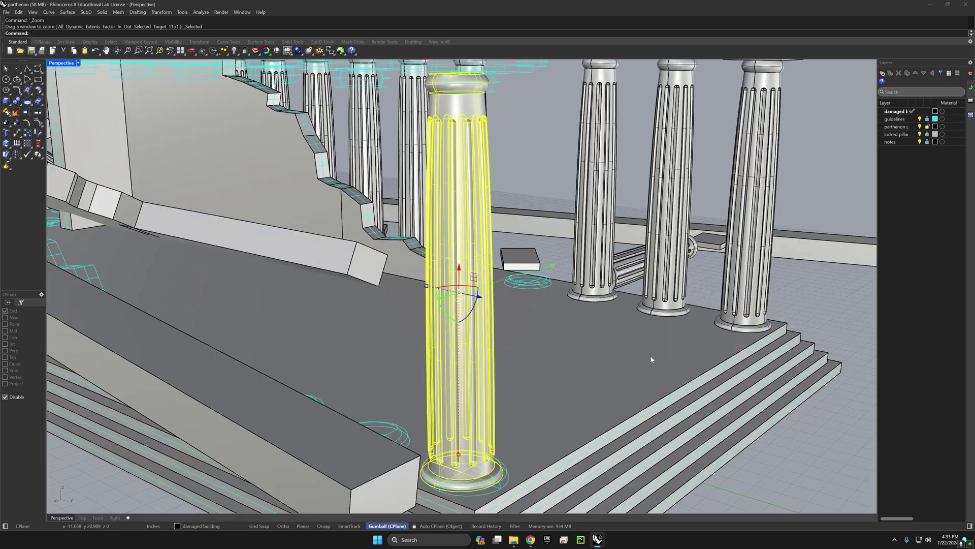
# Nudge the column along X and Y into line with the standing colonnade.
pyautogui.moveTo(497, 378); pyautogui.dragTo(534, 417, button='right')
pyautogui.moveTo(489, 299); pyautogui.dragTo(531, 334)
pyautogui.moveTo(530, 334); pyautogui.dragTo(439, 305, button='right')
pyautogui.moveTo(431, 300); pyautogui.dragTo(466, 369)
pyautogui.moveTo(465, 369); pyautogui.dragTo(664, 342, button='right')
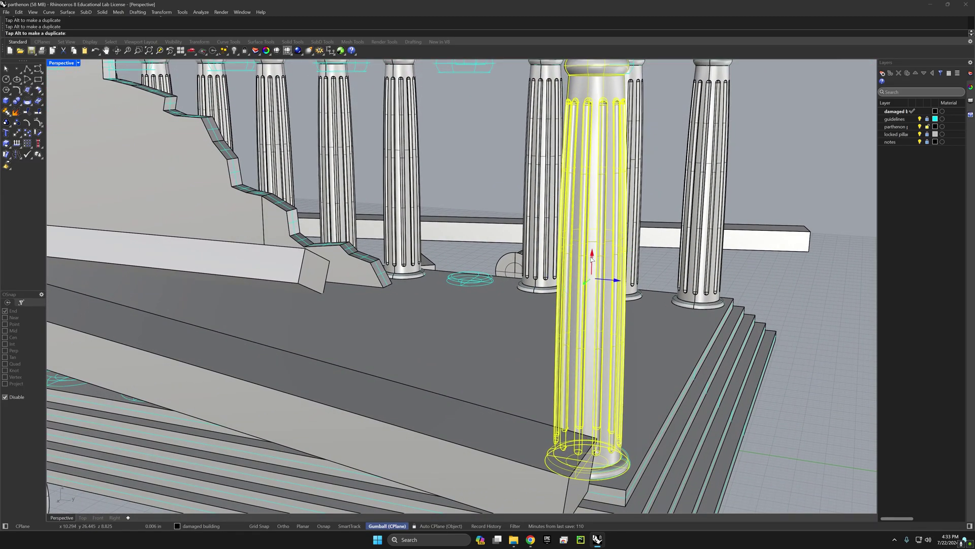
pyautogui.moveTo(592, 258); pyautogui.dragTo(623, 281)
pyautogui.moveTo(622, 280); pyautogui.dragTo(630, 347, button='right')
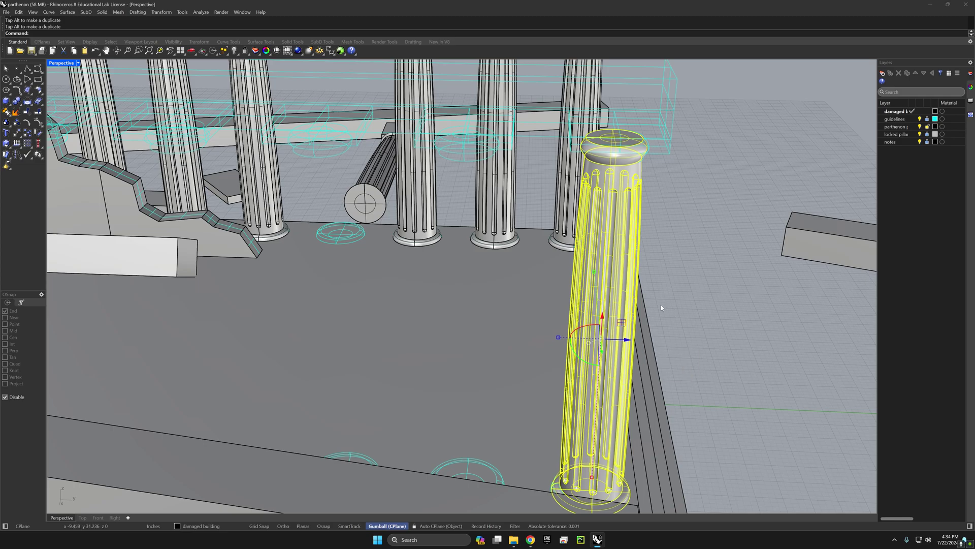
pyautogui.moveTo(659, 307); pyautogui.dragTo(642, 331, button='right')
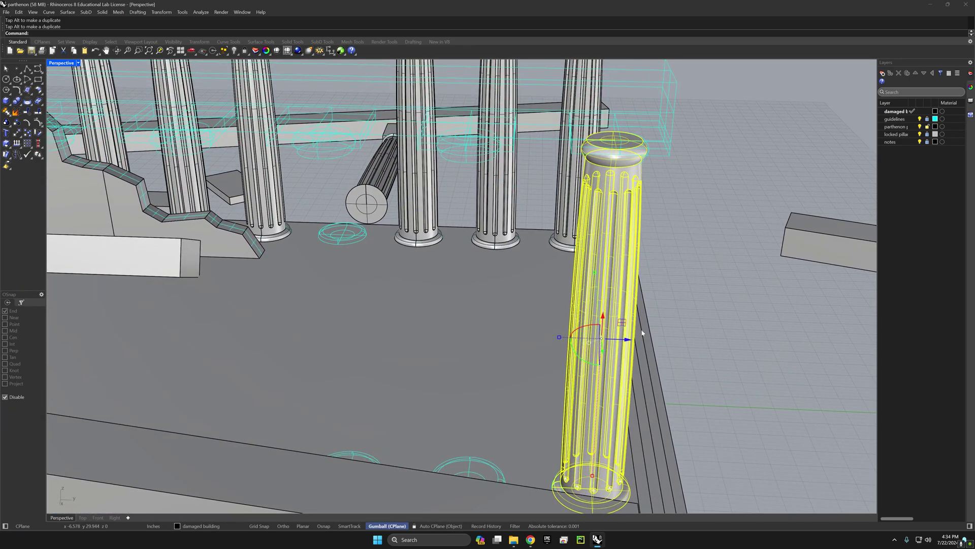
pyautogui.moveTo(639, 337); pyautogui.dragTo(667, 345)
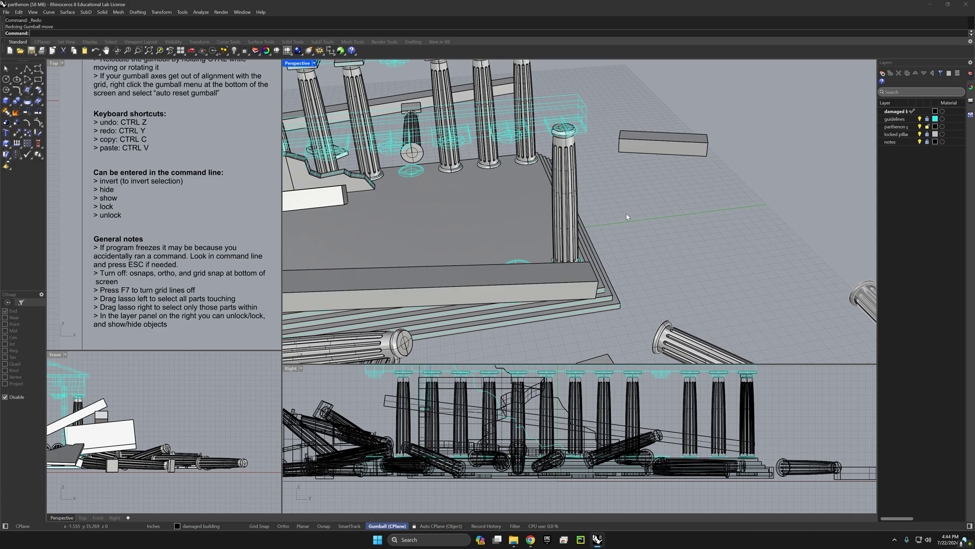
pyautogui.hotkey('ctrl', 'z')
pyautogui.hotkey('ctrl', 'z')
pyautogui.hotkey('ctrl', 'z')
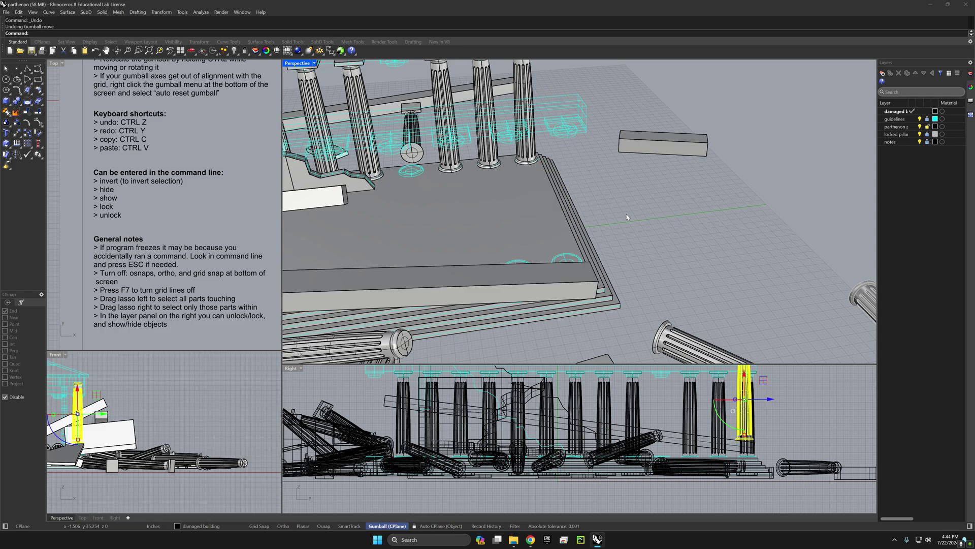
pyautogui.hotkey('ctrl', 'z')
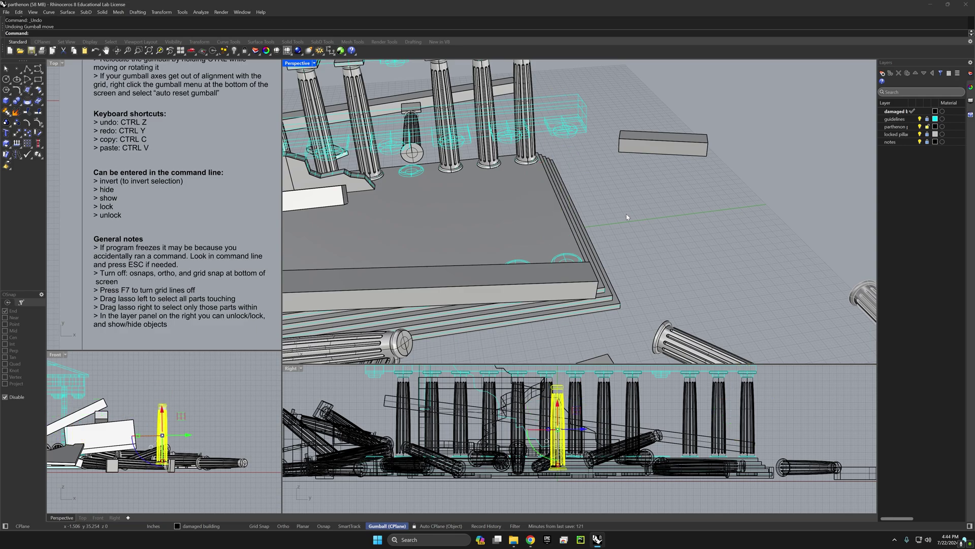
pyautogui.hotkey('ctrl', 'y')
pyautogui.hotkey('ctrl', 'y')
pyautogui.hotkey('ctrl', 'y')
pyautogui.hotkey('ctrl', 'y')
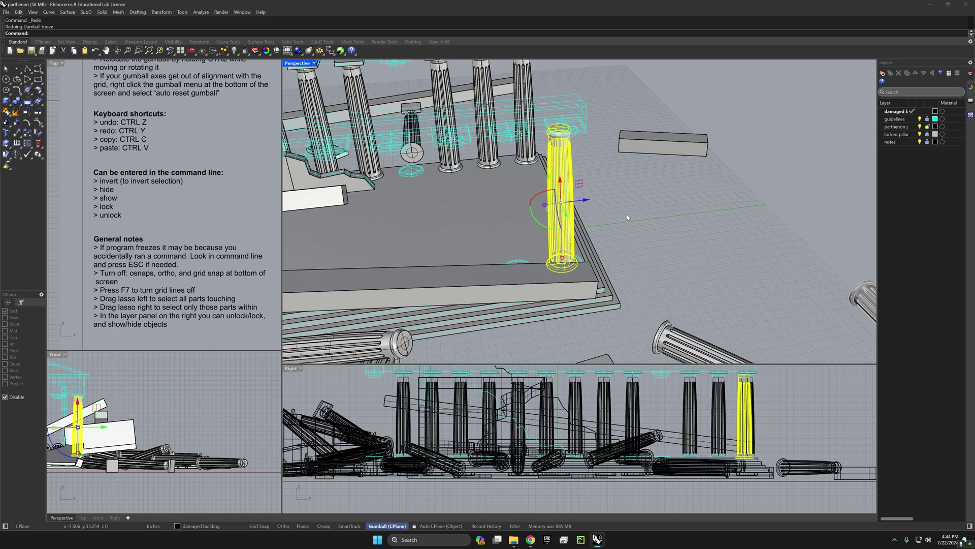
pyautogui.press('Escape')
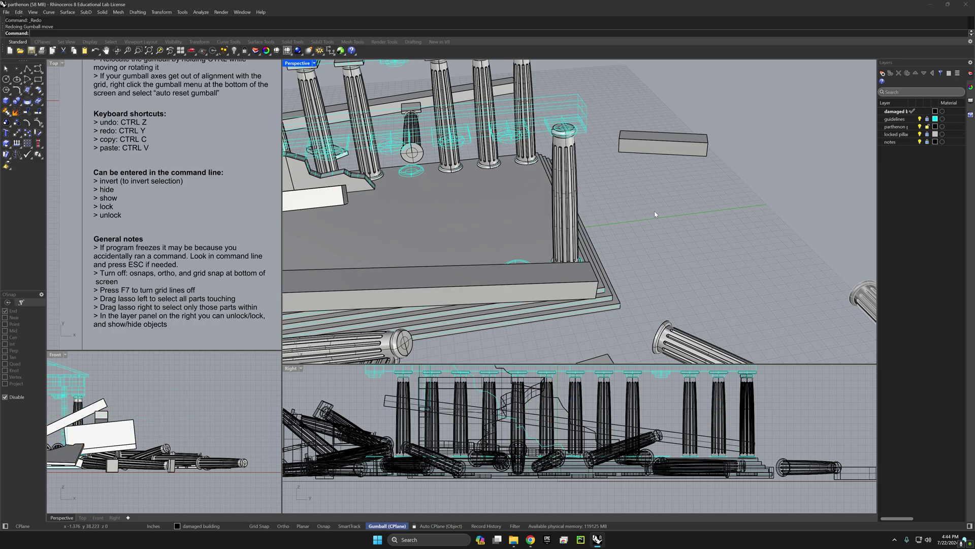
pyautogui.click(575, 209)
pyautogui.hotkey('ctrl', 'c')
pyautogui.hotkey('ctrl', 'v')
pyautogui.moveTo(589, 200); pyautogui.dragTo(539, 213)
pyautogui.hotkey('ctrl', 'z')
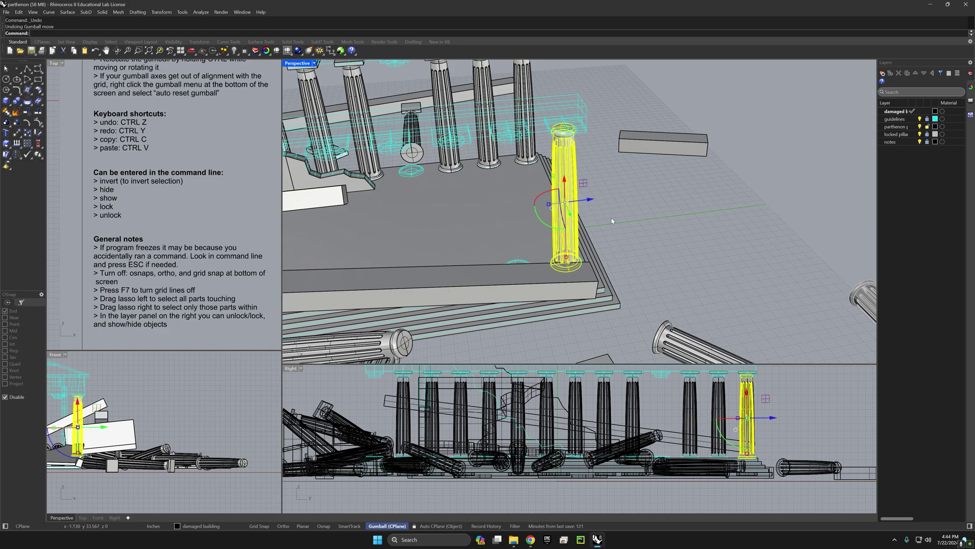
pyautogui.hotkey('ctrl', 'z')
pyautogui.click(578, 224)
pyautogui.scroll(2, 537, 187)
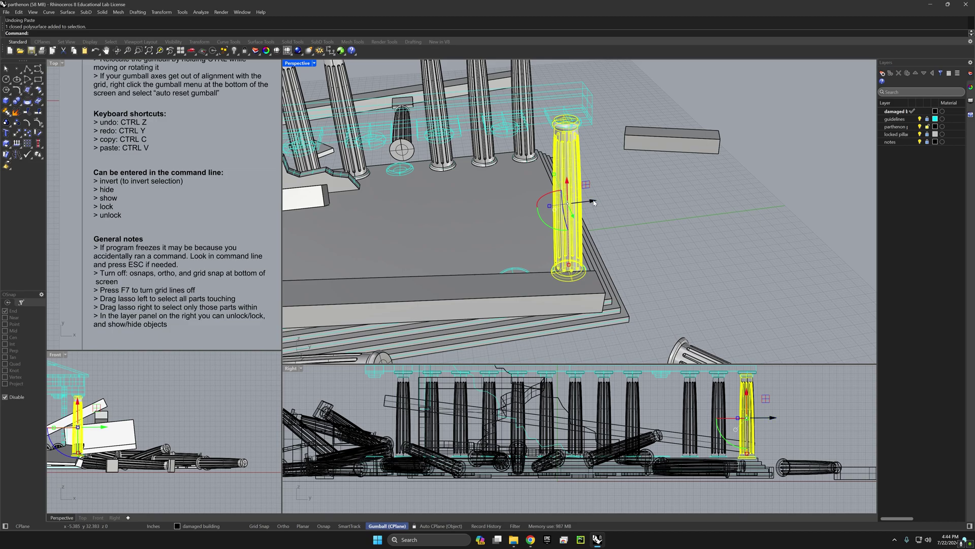
pyautogui.moveTo(594, 202); pyautogui.dragTo(538, 218)
pyautogui.press('alt')
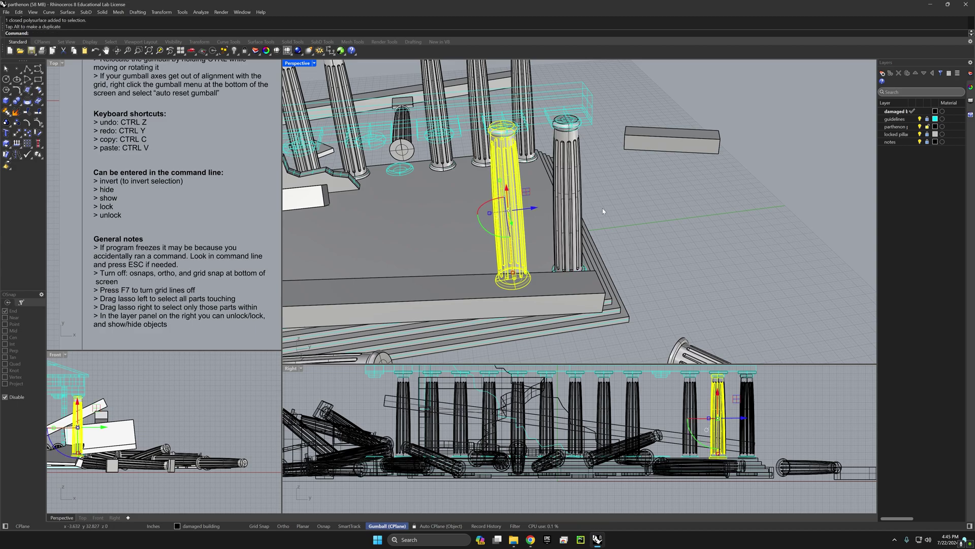
pyautogui.press('Delete')
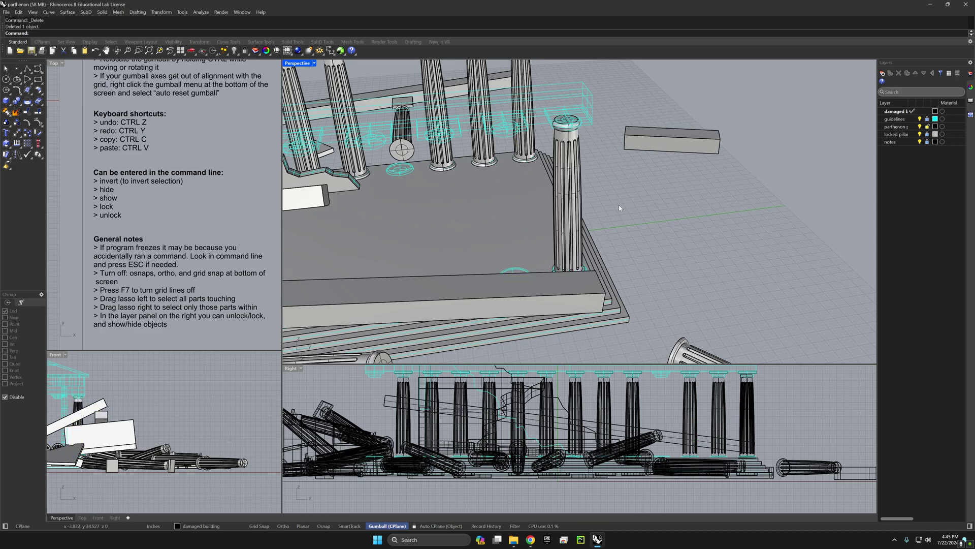
# Isolate the leaning column with Invert and Hide, then Show all objects again.
pyautogui.moveTo(422, 229); pyautogui.dragTo(533, 249, button='right')
pyautogui.click(535, 249)
pyautogui.moveTo(618, 269); pyautogui.dragTo(632, 314, button='right')
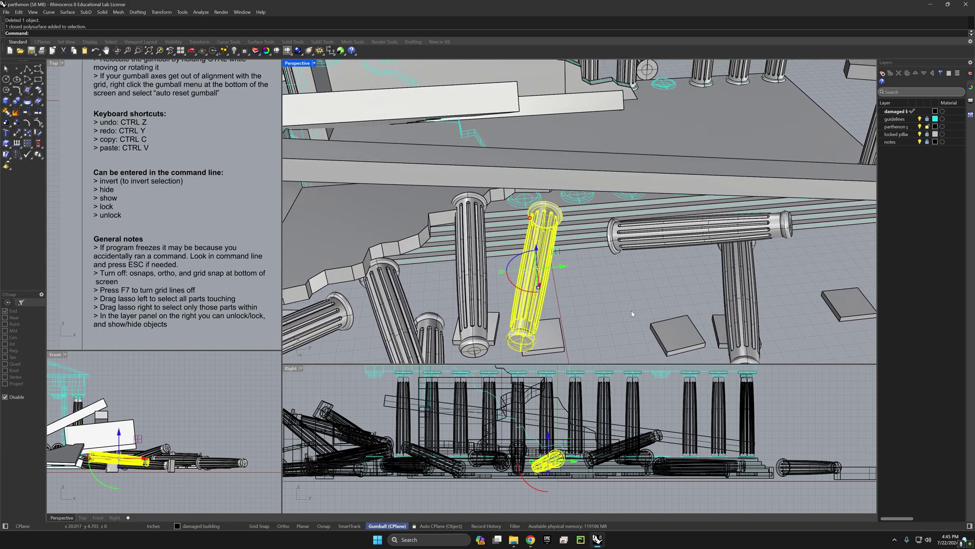
pyautogui.write('invert')
pyautogui.press('Return')
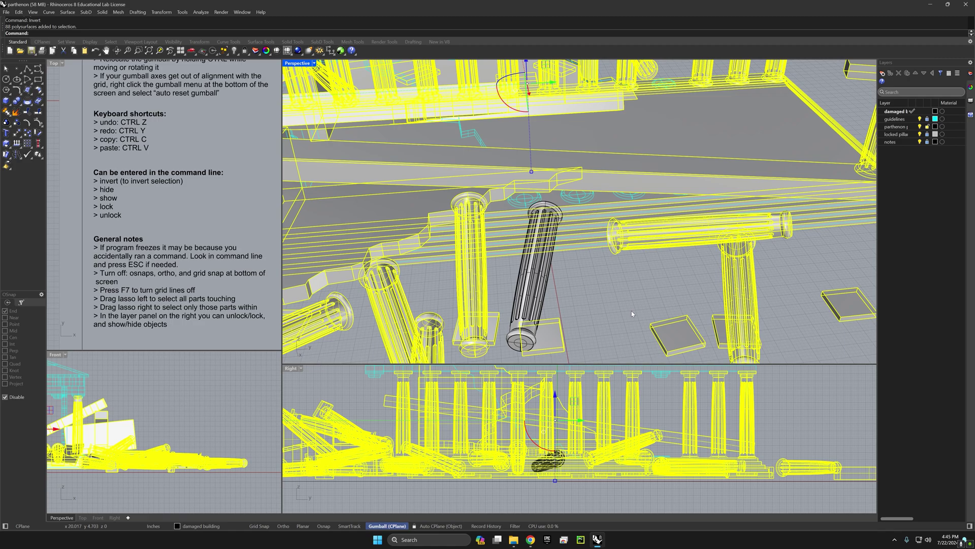
pyautogui.write('hide')
pyautogui.press('Return')
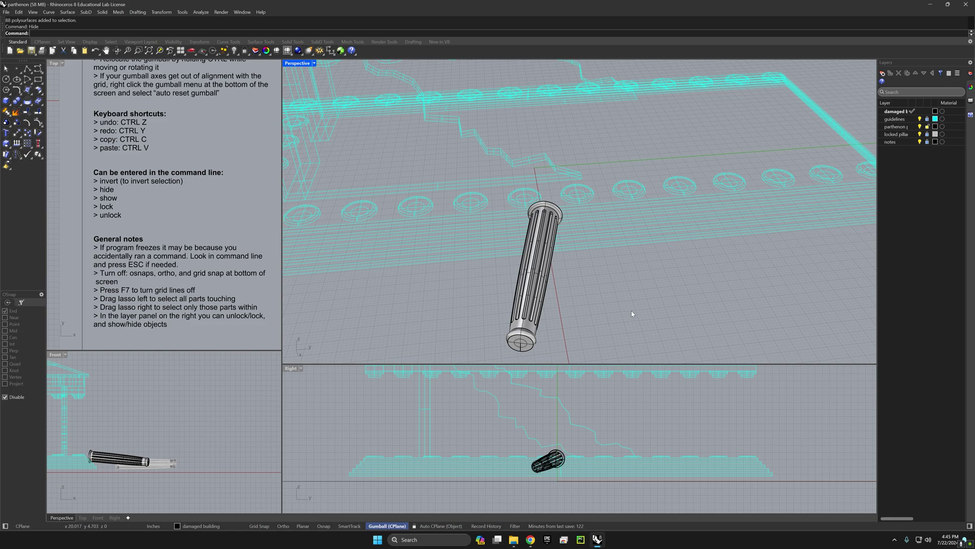
pyautogui.write('show')
pyautogui.press('Return')
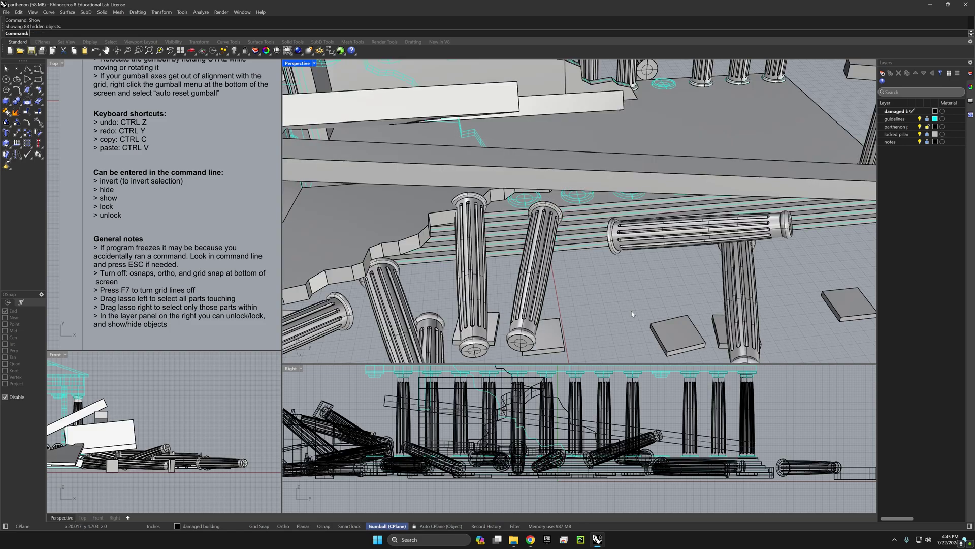
# Lock every object except the leaning column using Invert and Lock.
pyautogui.click(537, 276)
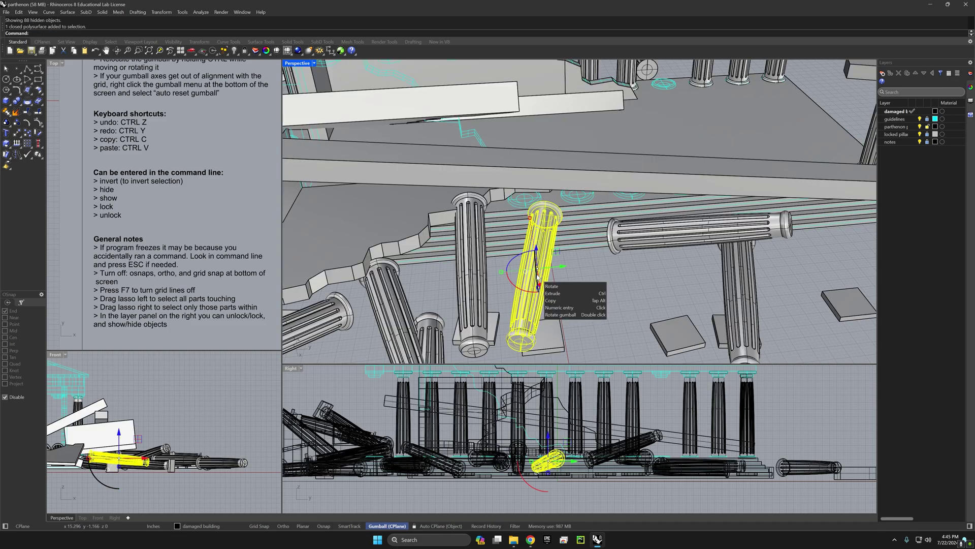
pyautogui.write('in')
pyautogui.press('Return')
pyautogui.write('l')
pyautogui.press('Return')
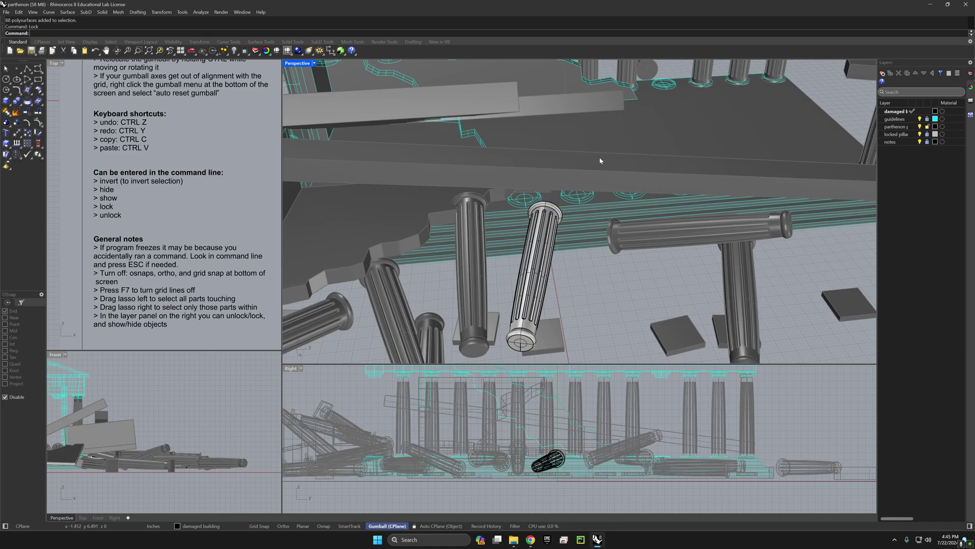
# Undo the column's gumball move so it lies fallen again, then start Unlock.
pyautogui.click(524, 235)
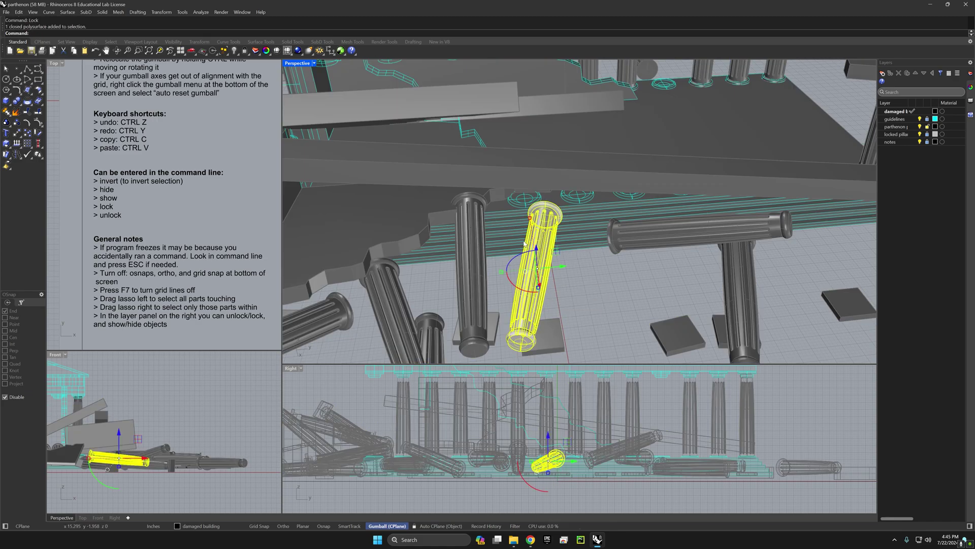
pyautogui.hotkey('ctrl', 'z')
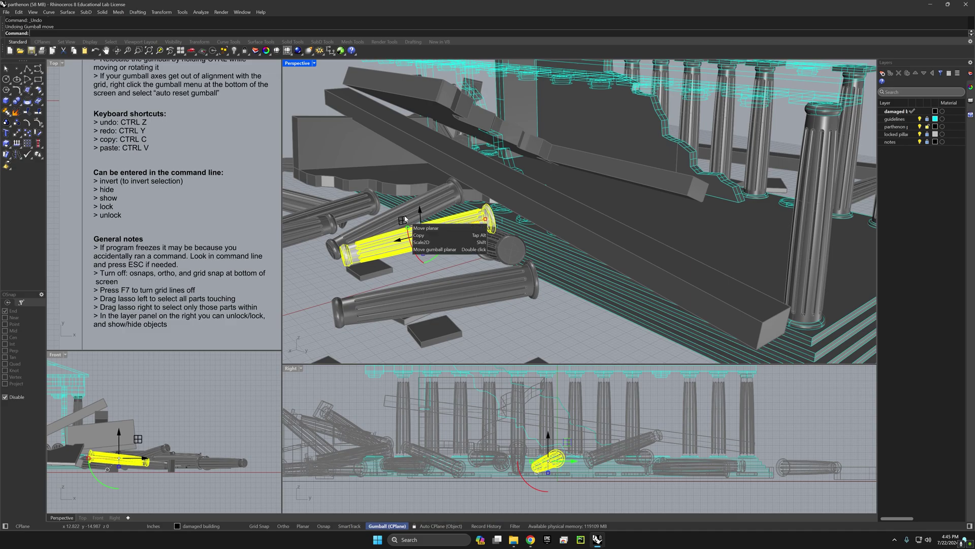
pyautogui.click(404, 273)
pyautogui.keyDown('shift'); pyautogui.moveTo(411, 249); pyautogui.dragTo(514, 274, button='right'); pyautogui.keyUp('shift')
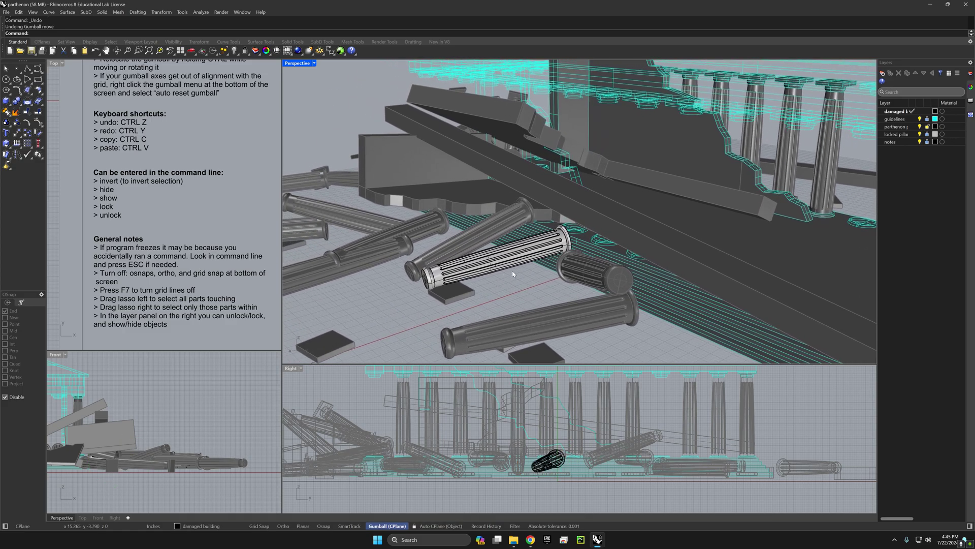
pyautogui.write('Unlock')
pyautogui.press('Return')
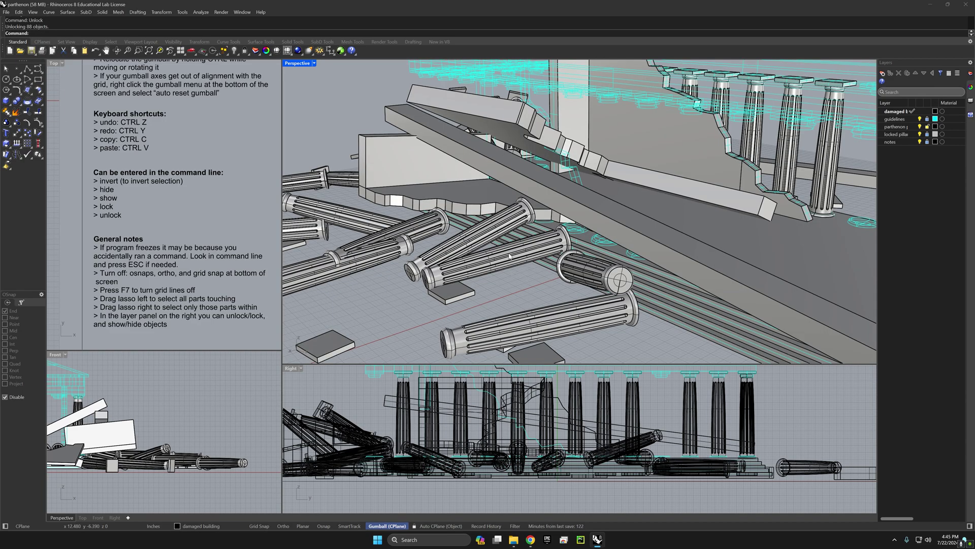
pyautogui.moveTo(501, 254); pyautogui.dragTo(535, 285, button='right')
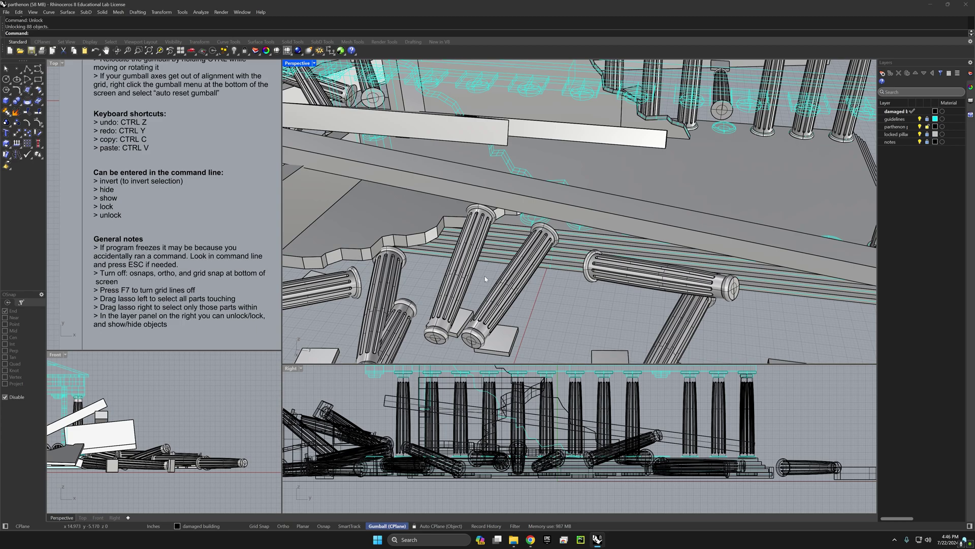
pyautogui.keyDown('shift'); pyautogui.moveTo(484, 259); pyautogui.dragTo(597, 289, button='right'); pyautogui.keyUp('shift')
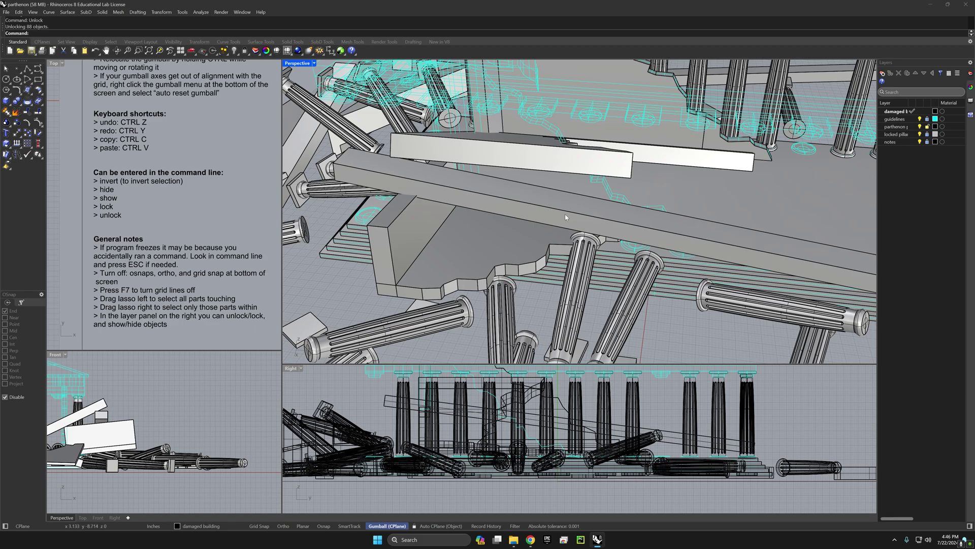
# Group the lying and upright pillars together, then undo that grouping.
pyautogui.click(562, 296)
pyautogui.click(502, 321)
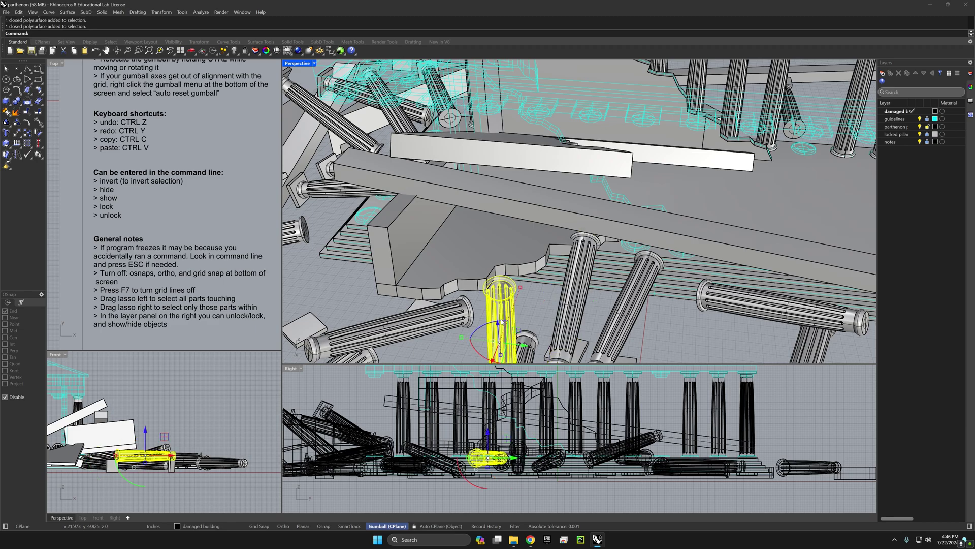
pyautogui.click(530, 302)
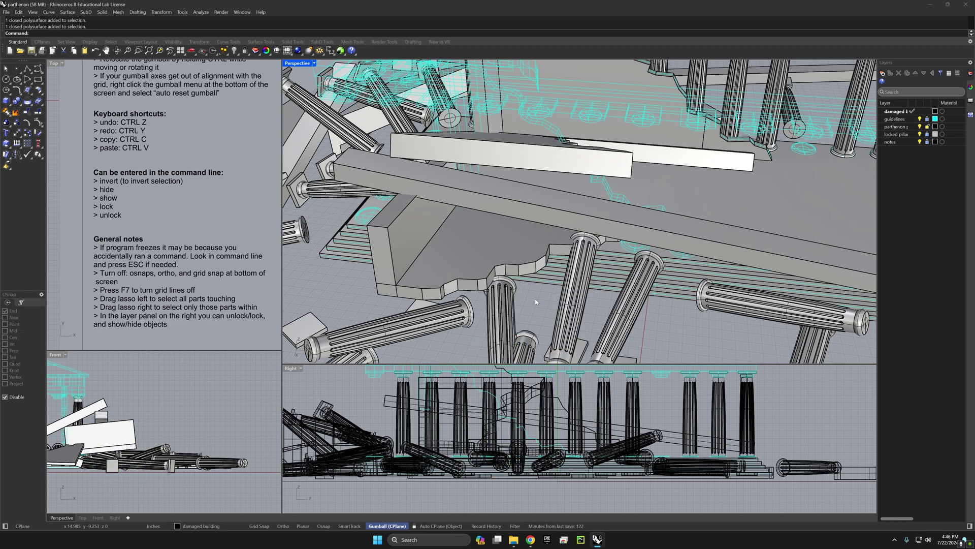
pyautogui.hotkey('ctrl', 'g')
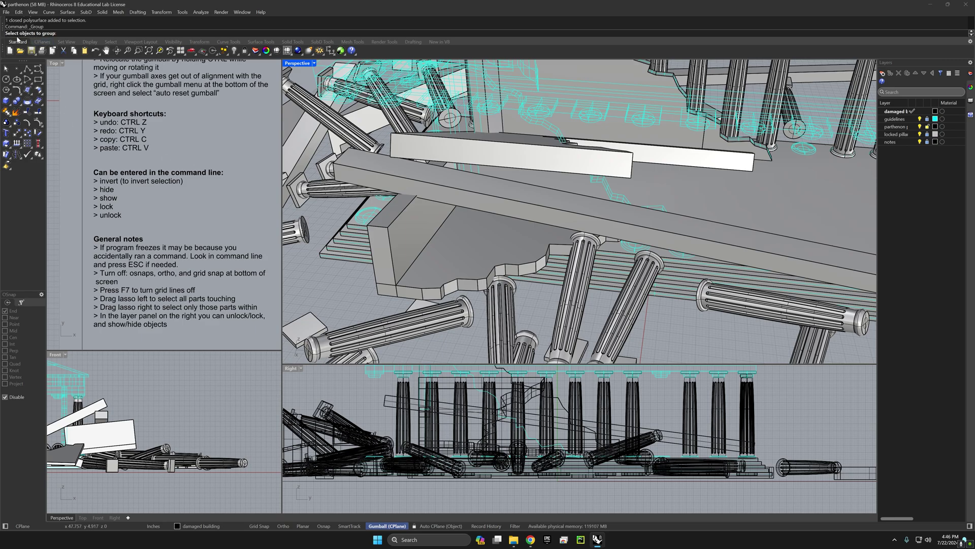
pyautogui.click(457, 315)
pyautogui.click(500, 310)
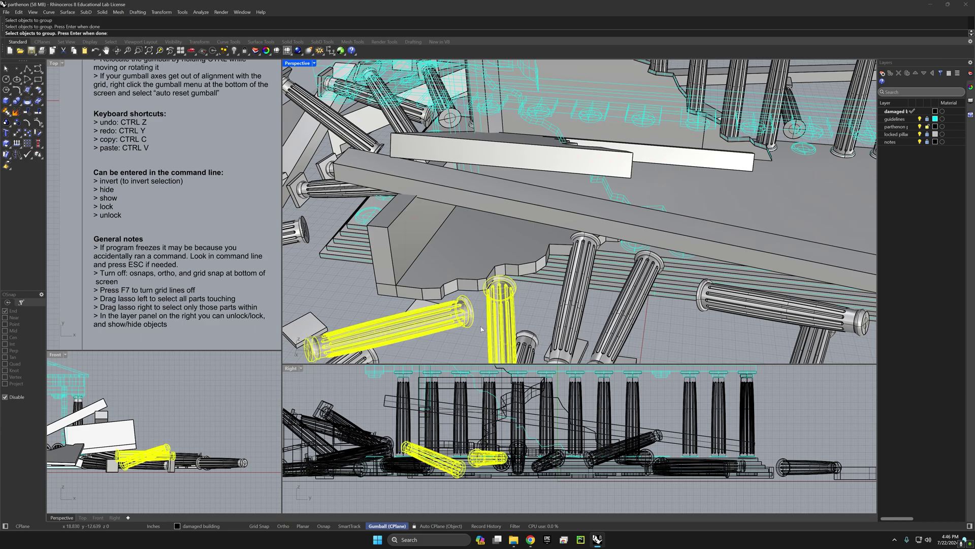
pyautogui.press('Return')
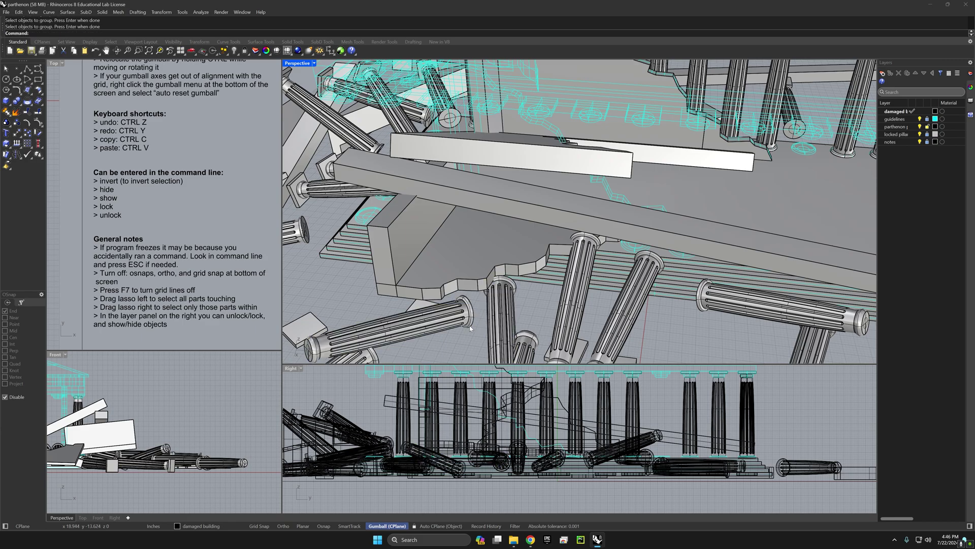
pyautogui.click(469, 313)
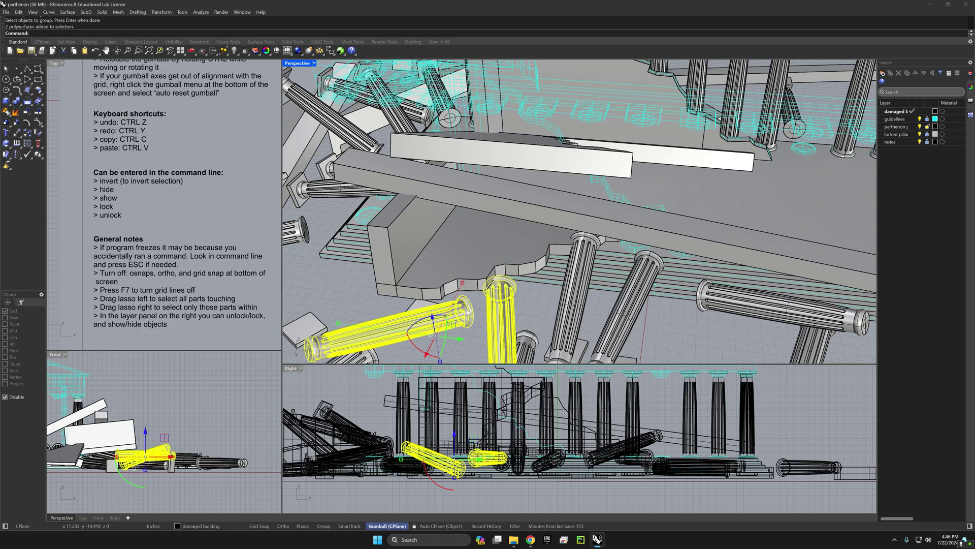
pyautogui.hotkey('ctrl', 'z')
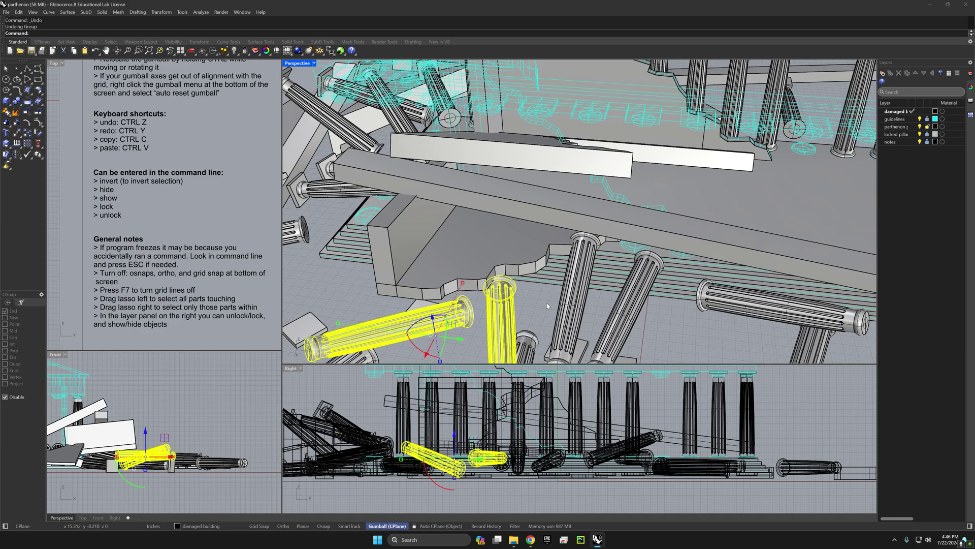
# Make the upright pillar a group on its own with Ctrl+G.
pyautogui.click(547, 303)
pyautogui.click(510, 305)
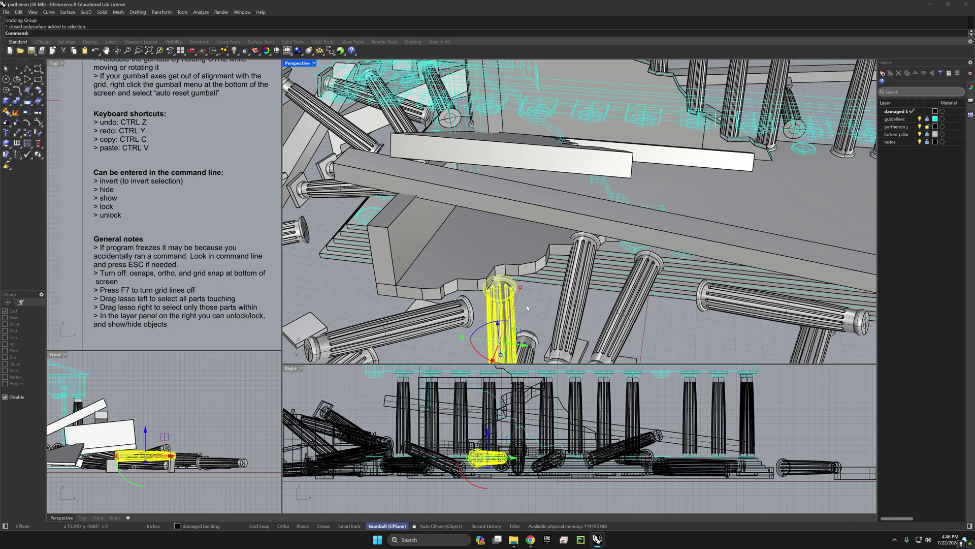
pyautogui.hotkey('ctrl', 'g')
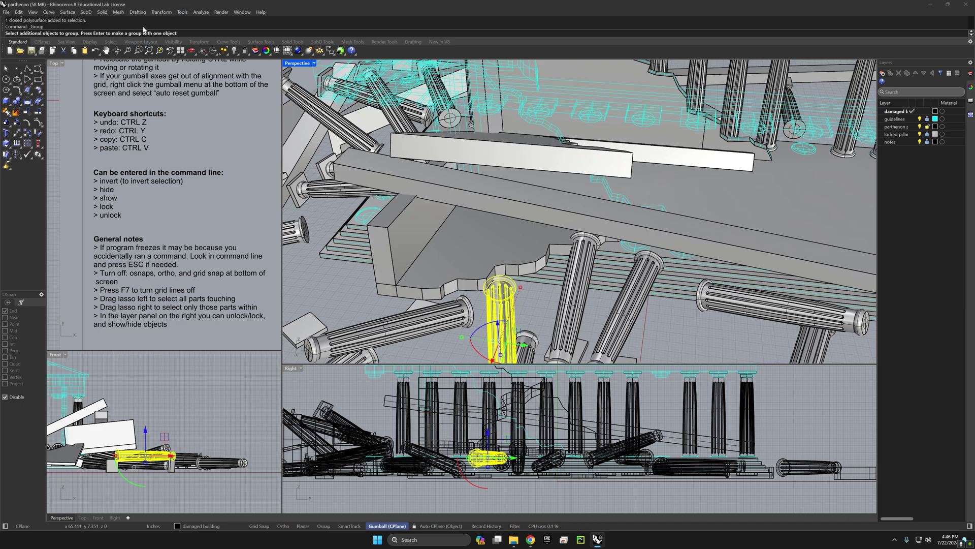
pyautogui.press('Return')
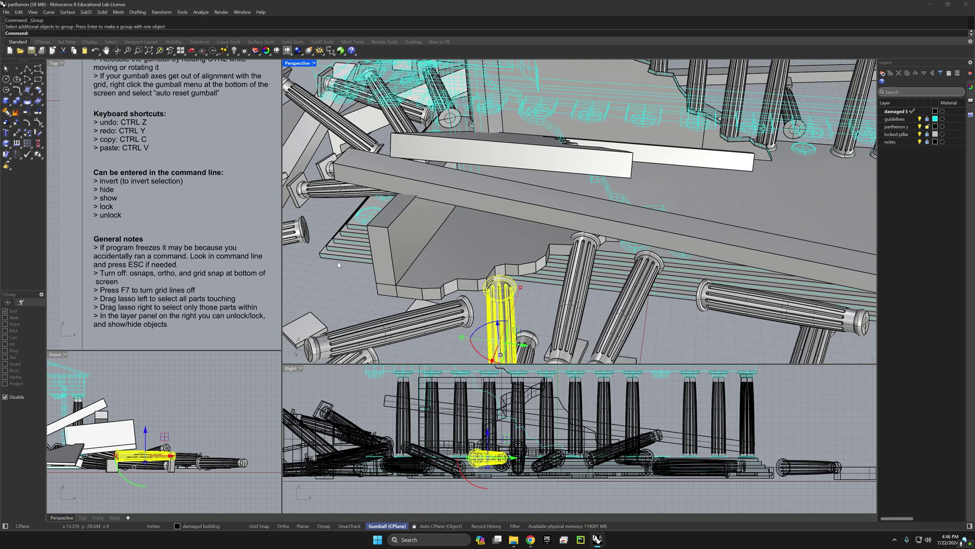
# End the Group command on the single column, deselect it, and zoom toward the fallen columns.
pyautogui.moveTo(344, 262); pyautogui.dragTo(528, 318, button='right')
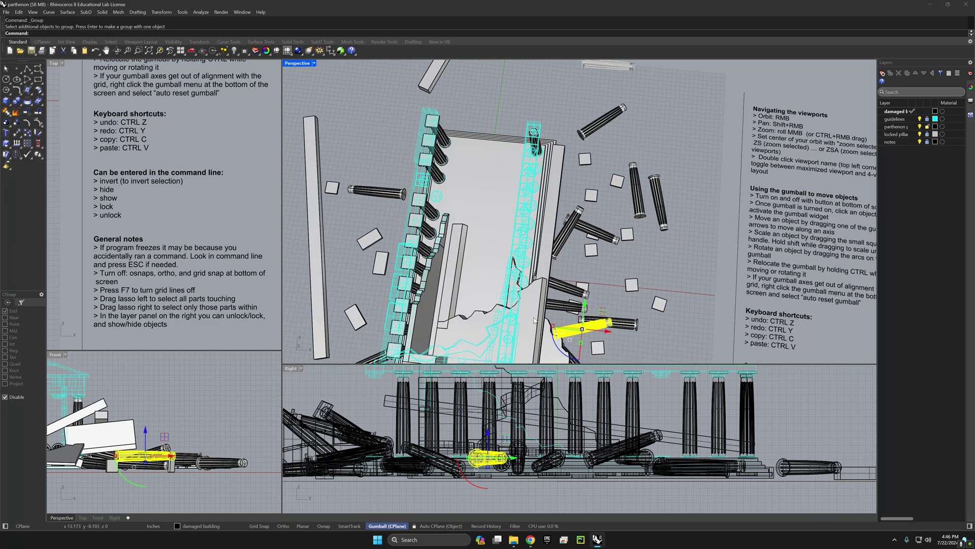
pyautogui.press('Escape')
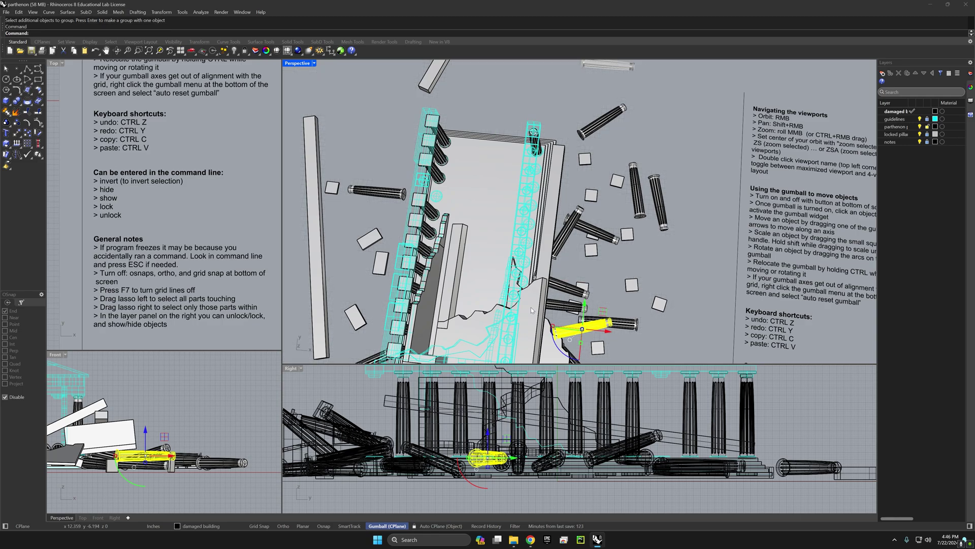
pyautogui.moveTo(202, 407); pyautogui.dragTo(211, 422, button='right')
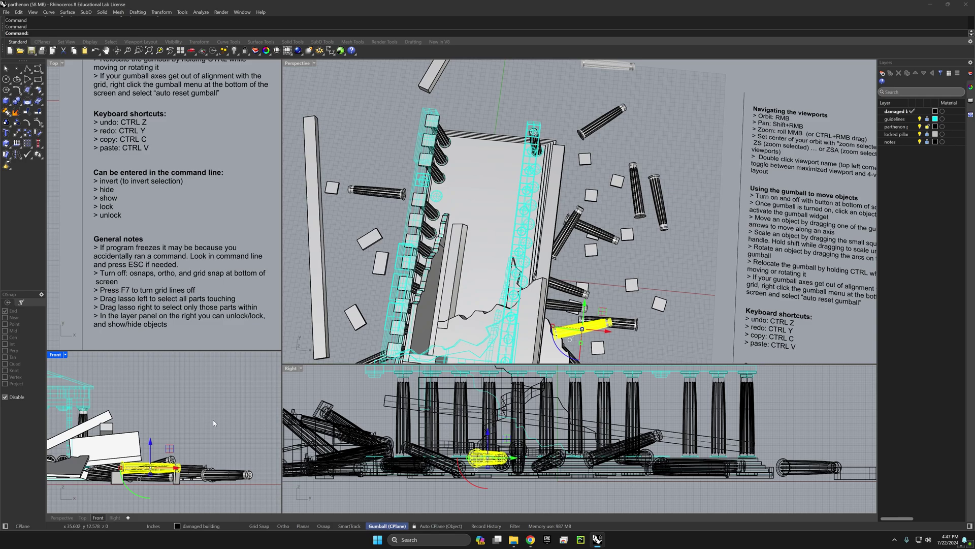
pyautogui.click(212, 419)
pyautogui.scroll(5, 601, 270)
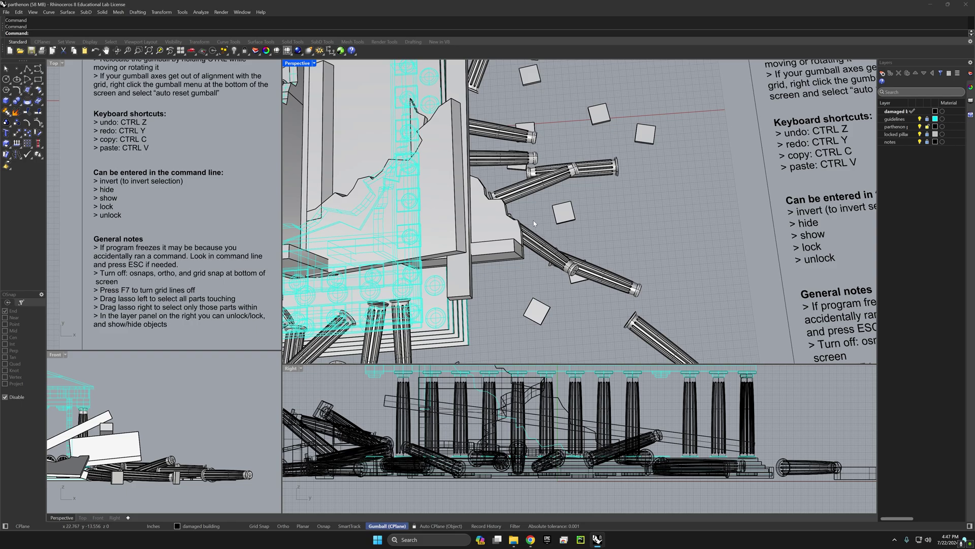
# Window-select fallen column pieces near the temple corner, then clear the selection.
pyautogui.moveTo(533, 220); pyautogui.dragTo(648, 313)
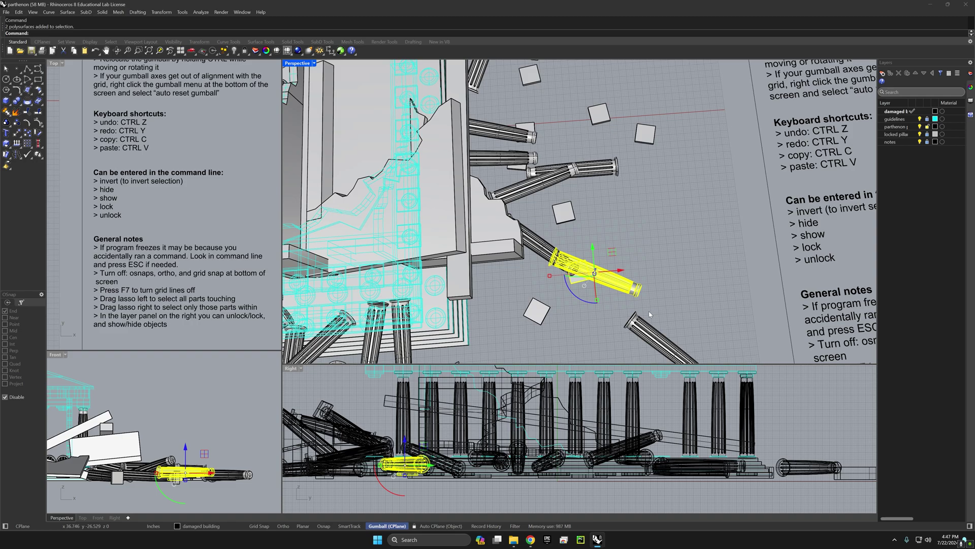
pyautogui.press('Escape')
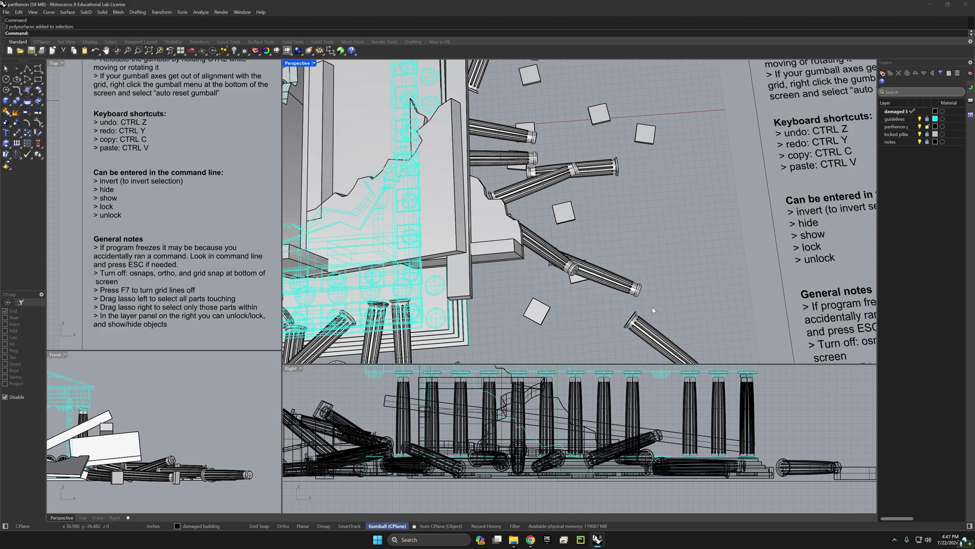
pyautogui.moveTo(659, 229); pyautogui.dragTo(540, 330)
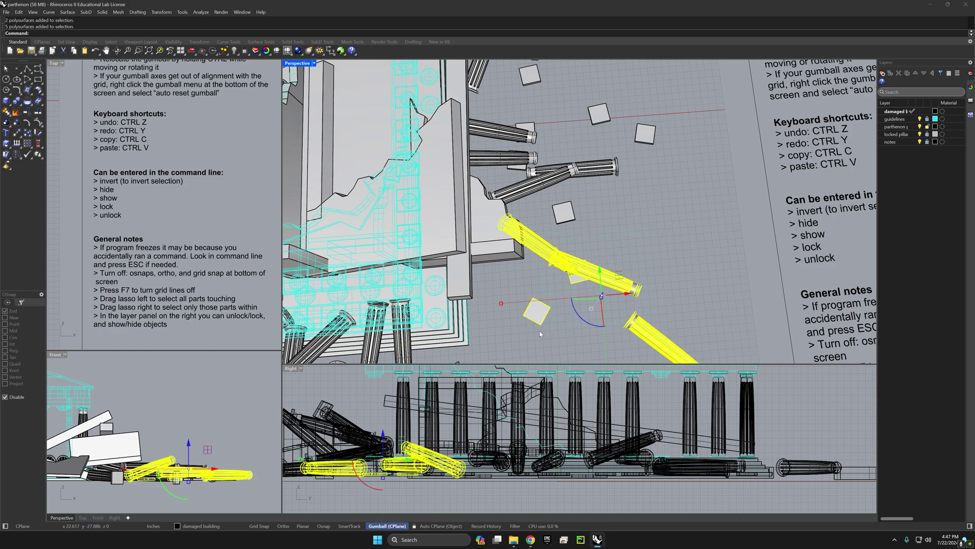
pyautogui.scroll(3, 561, 253)
pyautogui.scroll(2, 562, 253)
pyautogui.press('Escape')
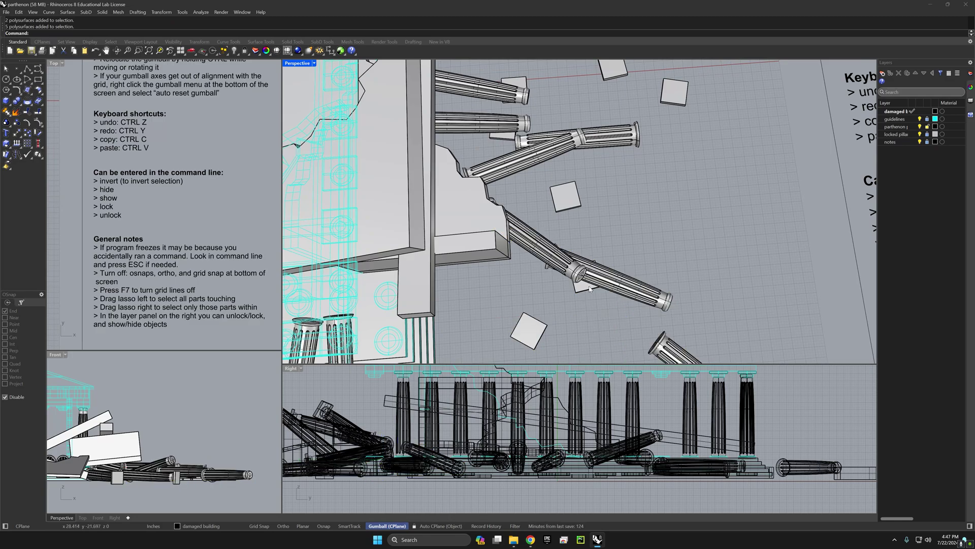
# Pick column drums, the square block and the upper column, then deselect them all.
pyautogui.click(584, 277)
pyautogui.press('Delete')
pyautogui.click(538, 241)
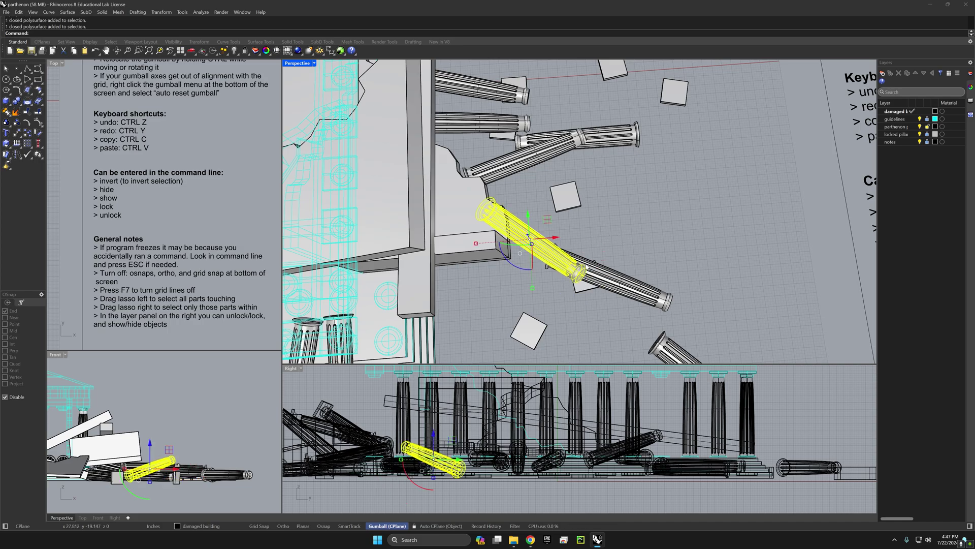
pyautogui.keyDown('shift'); pyautogui.click(637, 297); pyautogui.keyUp('shift')
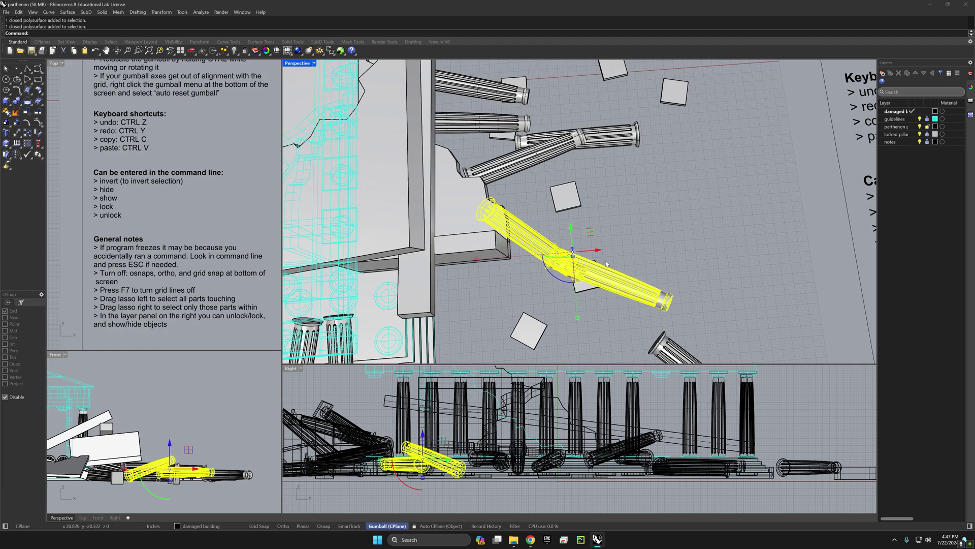
pyautogui.keyDown('shift'); pyautogui.click(572, 208); pyautogui.keyUp('shift')
pyautogui.keyDown('shift'); pyautogui.click(509, 174); pyautogui.keyUp('shift')
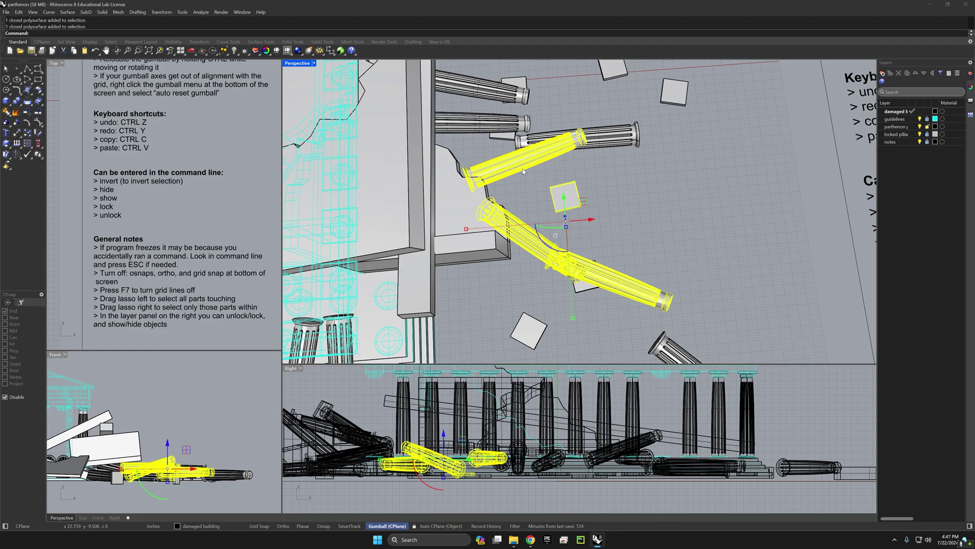
pyautogui.keyDown('ctrl'); pyautogui.click(523, 171); pyautogui.keyUp('ctrl')
pyautogui.keyDown('ctrl'); pyautogui.click(564, 196); pyautogui.keyUp('ctrl')
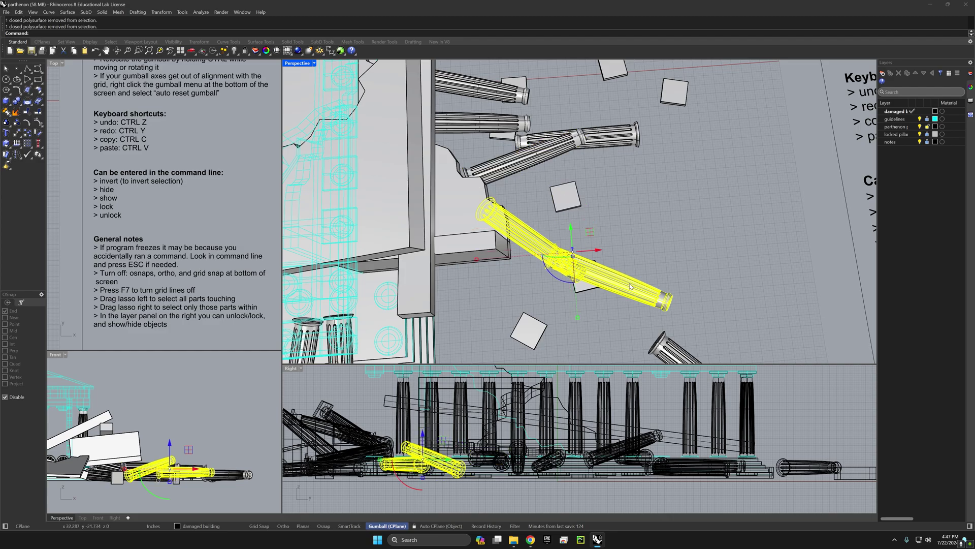
pyautogui.keyDown('ctrl'); pyautogui.click(577, 277); pyautogui.keyUp('ctrl')
pyautogui.click(582, 297)
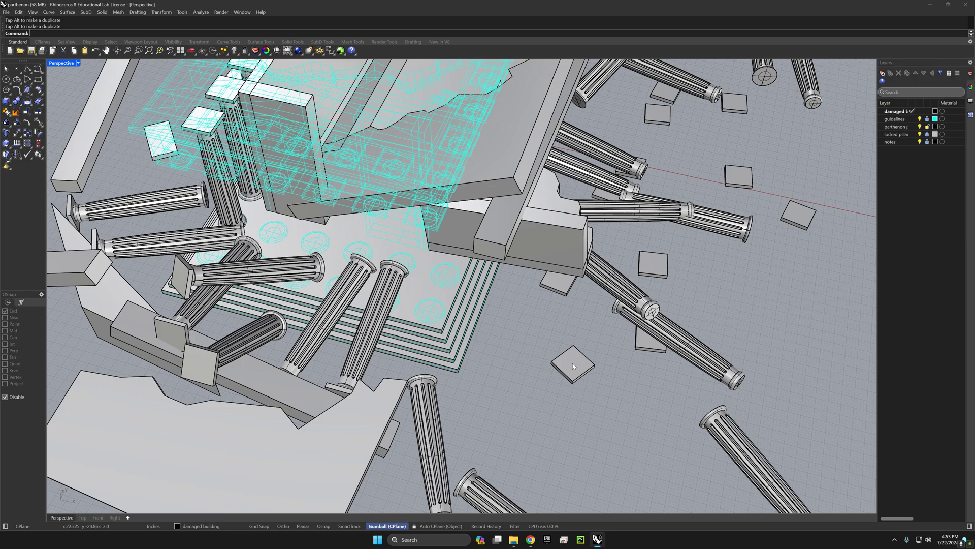
# Select the small square block and hide everything else with Ctrl+I and Ctrl+H.
pyautogui.scroll(2, 567, 372)
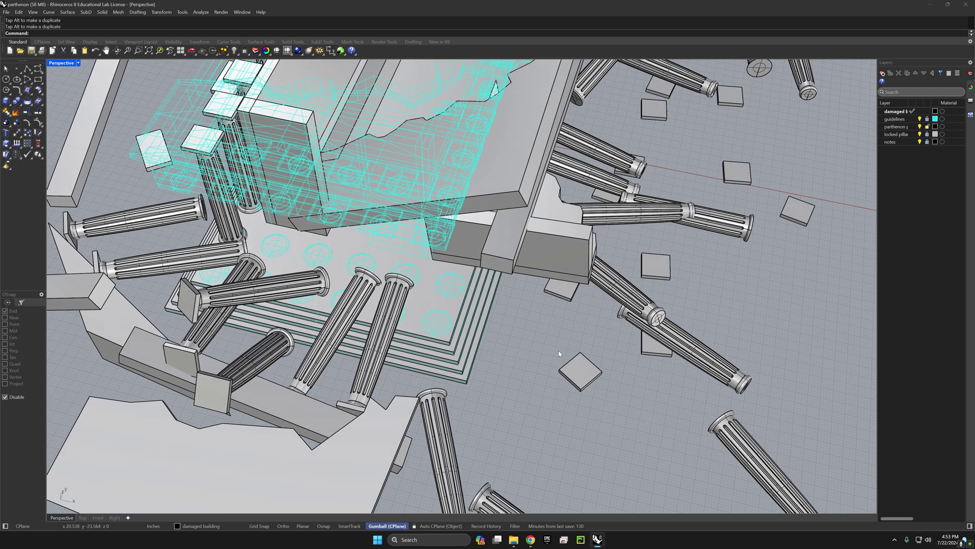
pyautogui.keyDown('shift'); pyautogui.moveTo(564, 361); pyautogui.dragTo(509, 364, button='right'); pyautogui.keyUp('shift')
pyautogui.scroll(3, 510, 364)
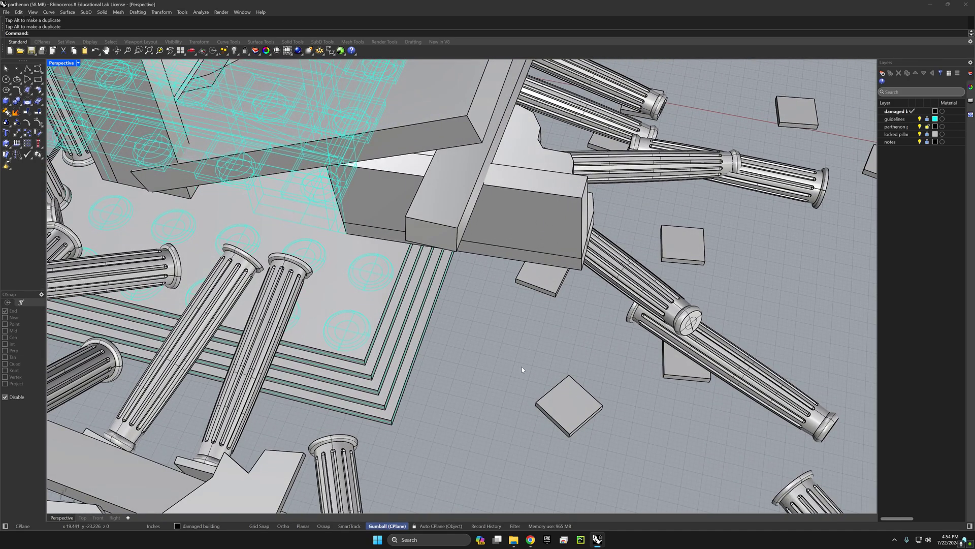
pyautogui.click(550, 414)
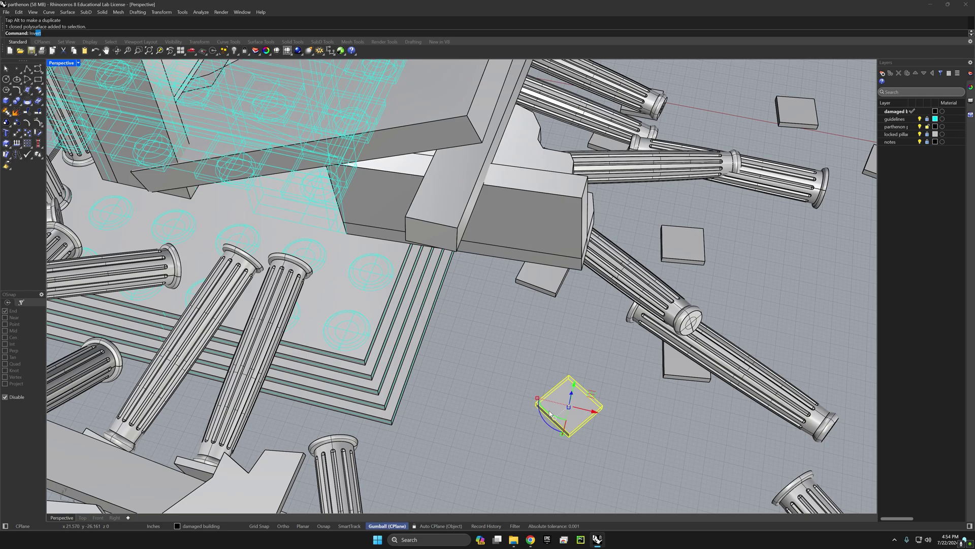
pyautogui.hotkey('ctrl', 'i')
pyautogui.hotkey('ctrl', 'h')
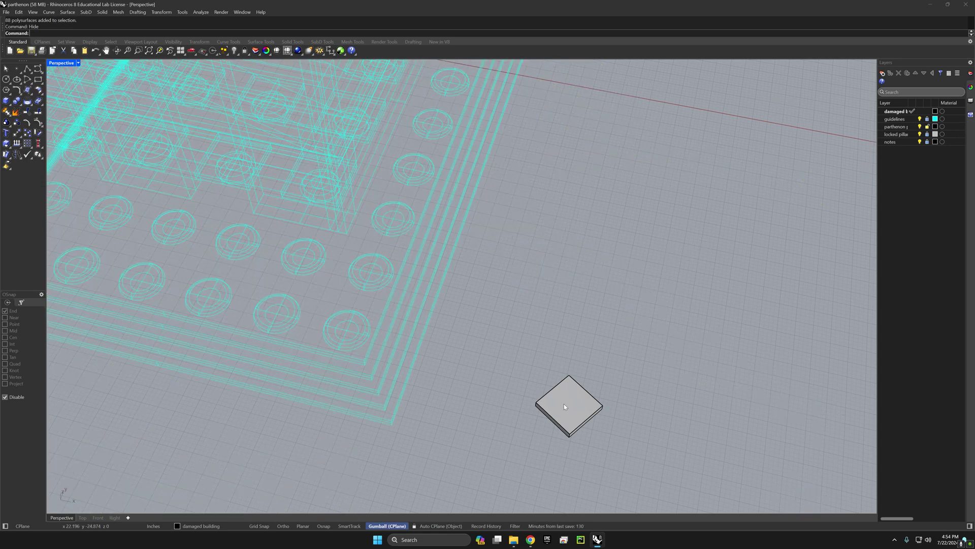
# Select the square block and switch on End and Intersection object snaps.
pyautogui.click(568, 416)
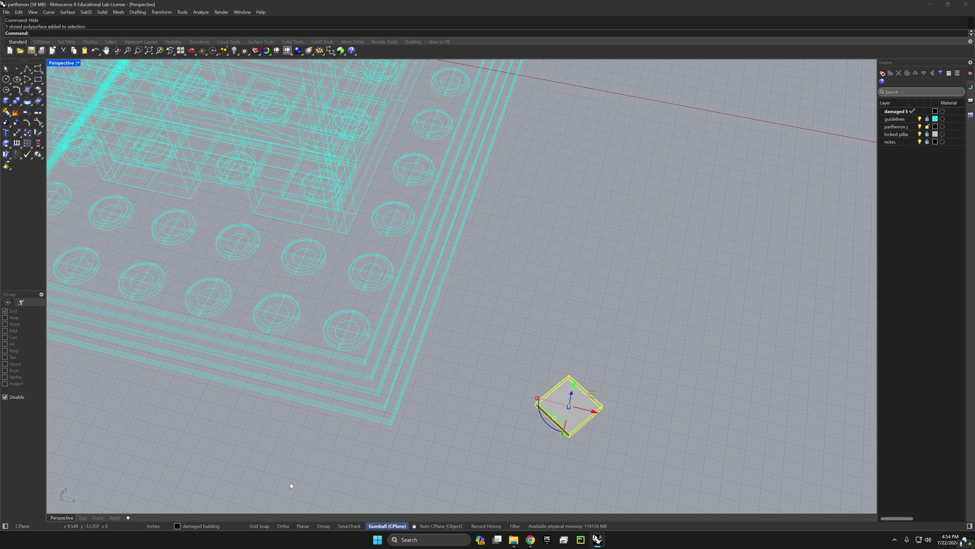
pyautogui.click(323, 525)
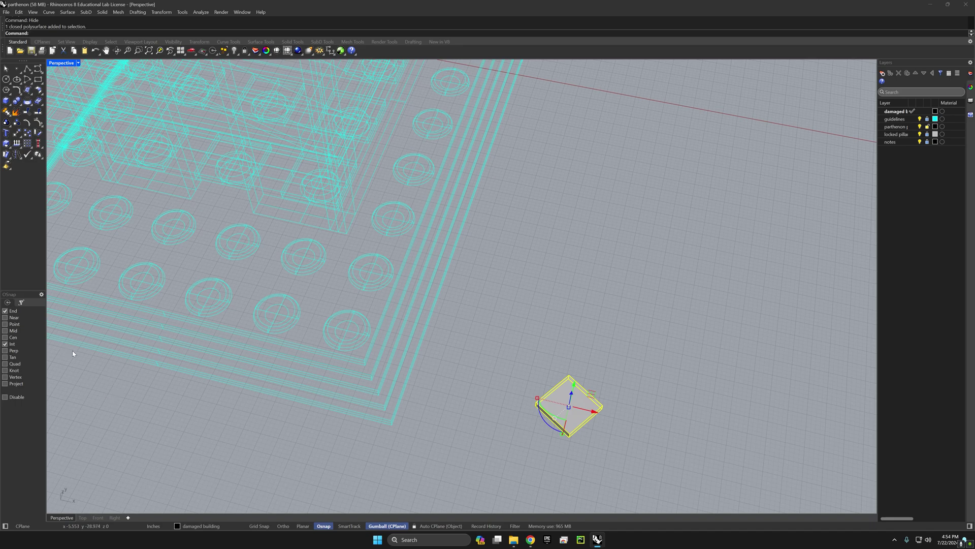
# Move the square block from its corner onto a snapped guideline corner, then zoom to it.
pyautogui.moveTo(429, 424)
pyautogui.mouseDown(button='right')
pyautogui.moveTo(435, 414)
pyautogui.moveTo(440, 422)
pyautogui.mouseUp(button='right')
pyautogui.write('move')
pyautogui.press('Return')
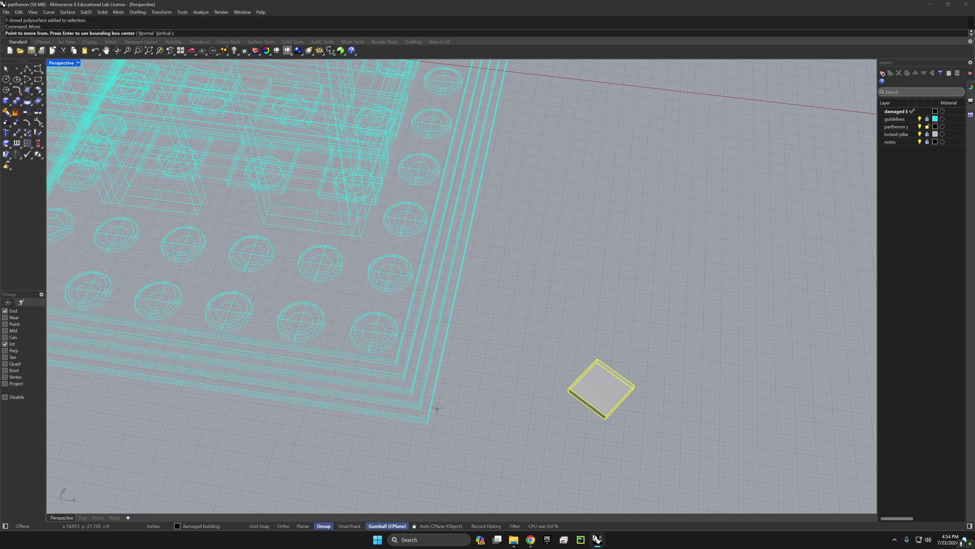
pyautogui.click(567, 392)
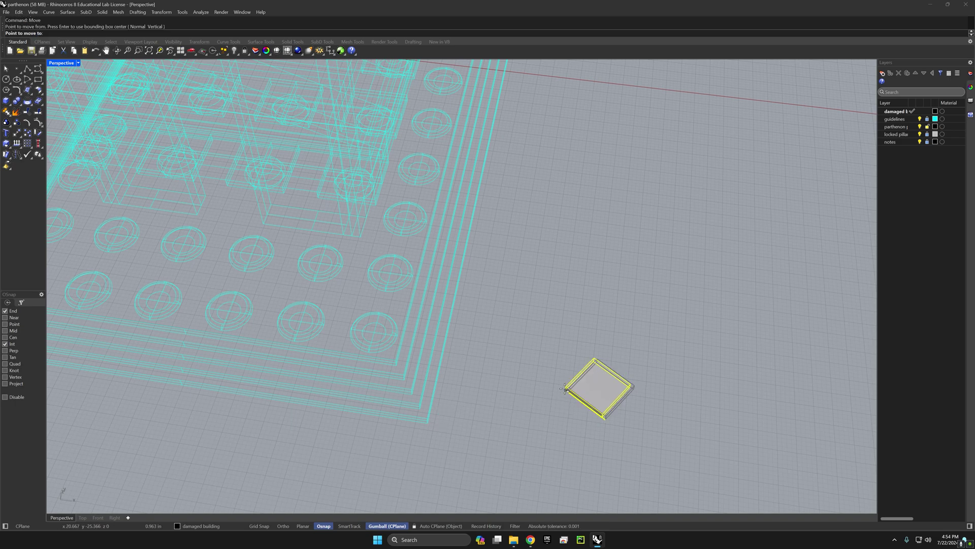
pyautogui.scroll(-2, 316, 200)
pyautogui.scroll(-2, 323, 200)
pyautogui.scroll(5, 320, 194)
pyautogui.scroll(-3, 335, 204)
pyautogui.scroll(4, 335, 203)
pyautogui.click(342, 206)
pyautogui.scroll(4, 365, 248)
pyautogui.hotkey('ctrl', 'shift', 'e')
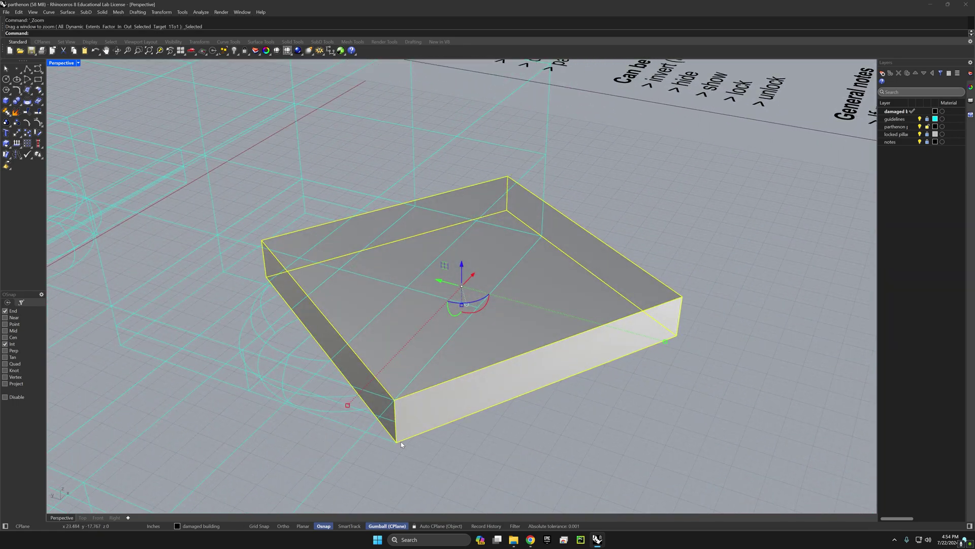
# Rotate the block about its front corner, swinging its left corner onto the guideline corner.
pyautogui.moveTo(375, 305); pyautogui.dragTo(348, 279, button='right')
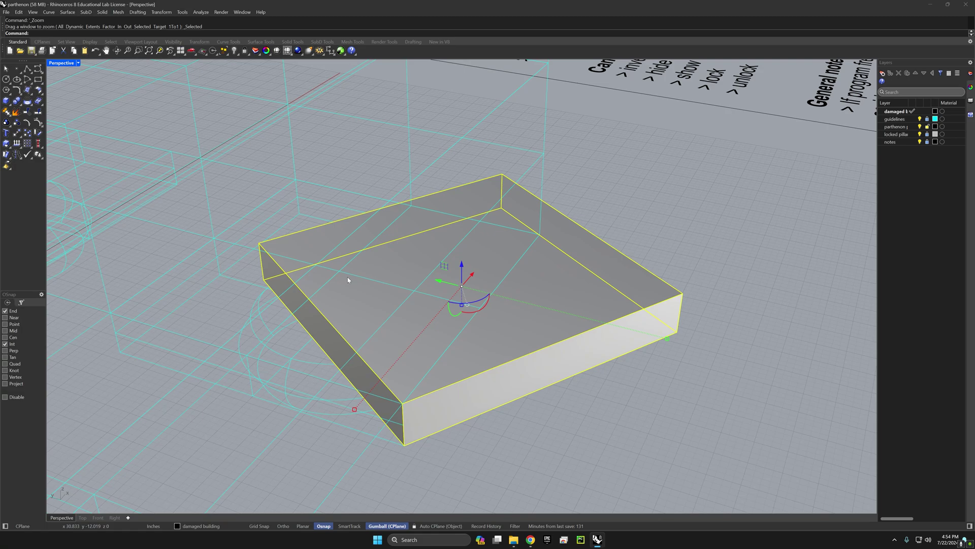
pyautogui.write('Rotate')
pyautogui.press('Return')
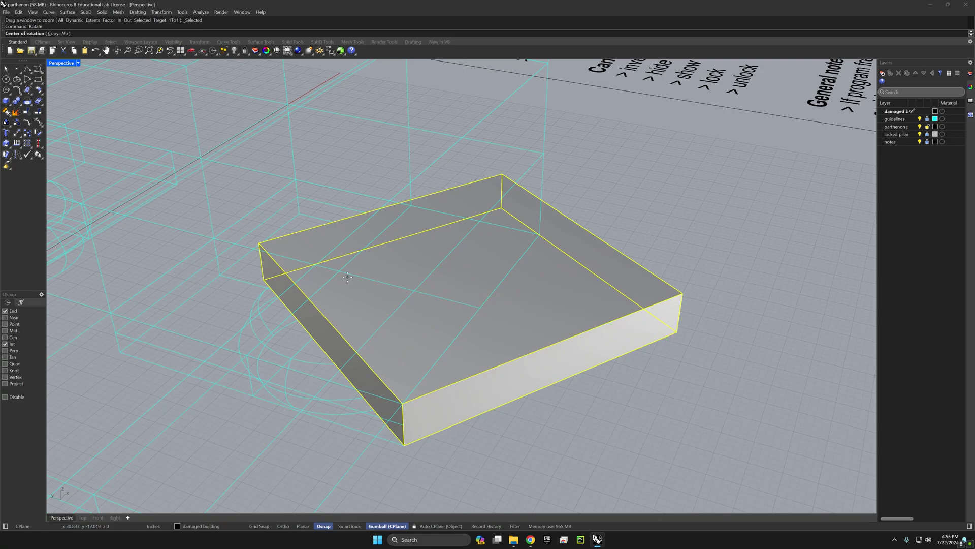
pyautogui.click(403, 401)
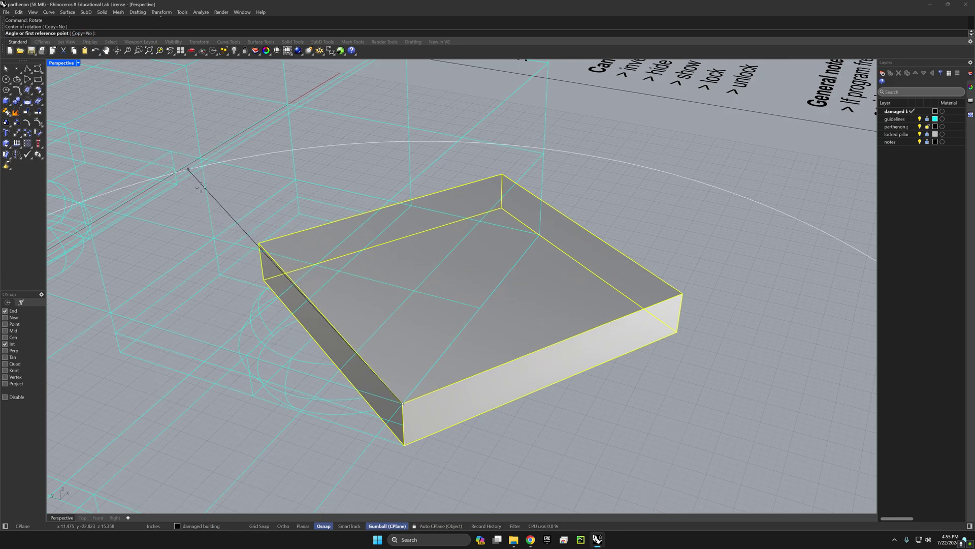
pyautogui.click(260, 244)
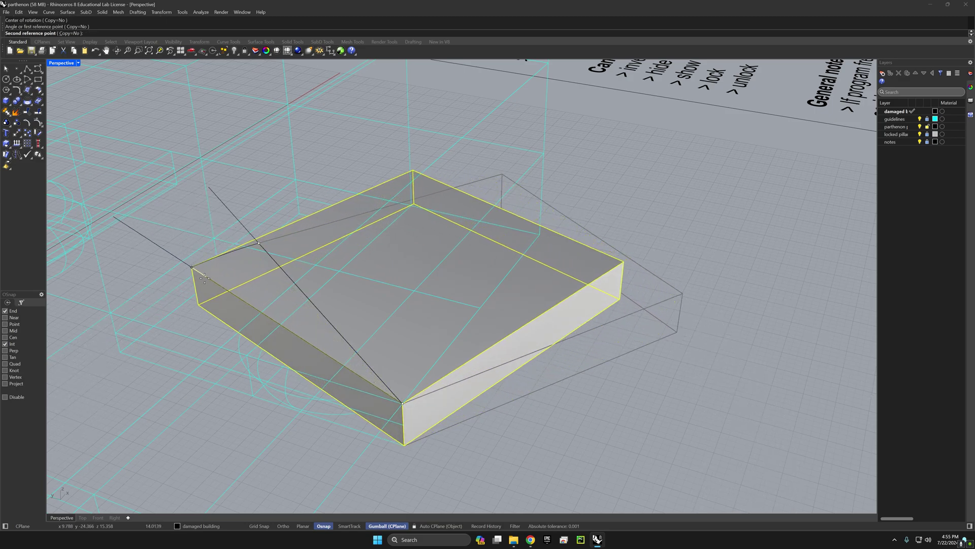
pyautogui.click(112, 315)
pyautogui.click(526, 367)
pyautogui.moveTo(528, 368); pyautogui.dragTo(431, 442, button='right')
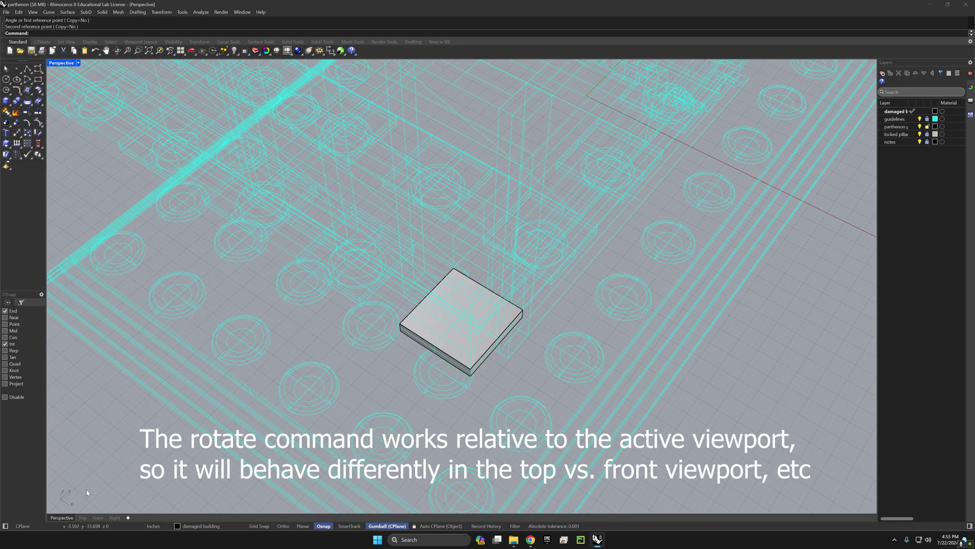
# Restore the four-view layout and enlarge the Front view over the Top view.
pyautogui.moveTo(432, 503); pyautogui.dragTo(422, 445, button='right')
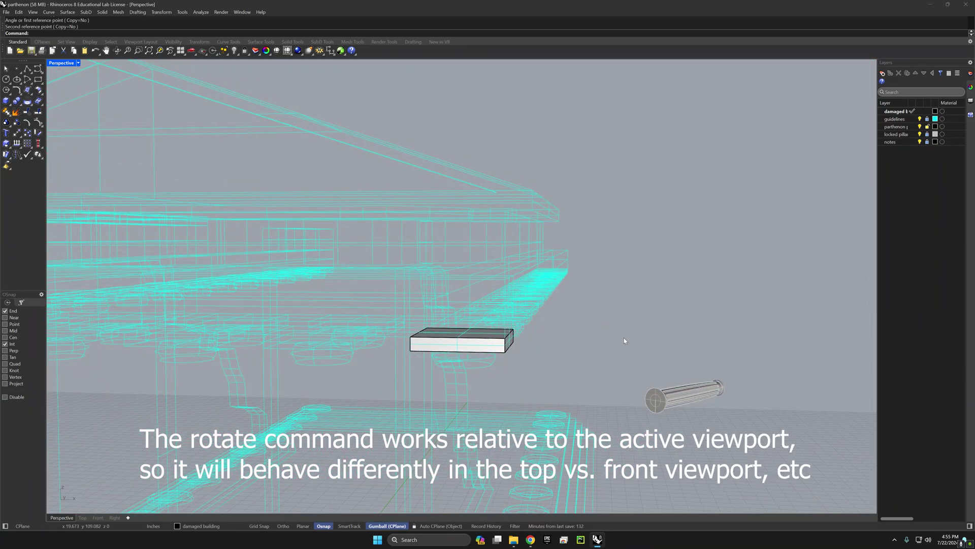
pyautogui.doubleClick(60, 64)
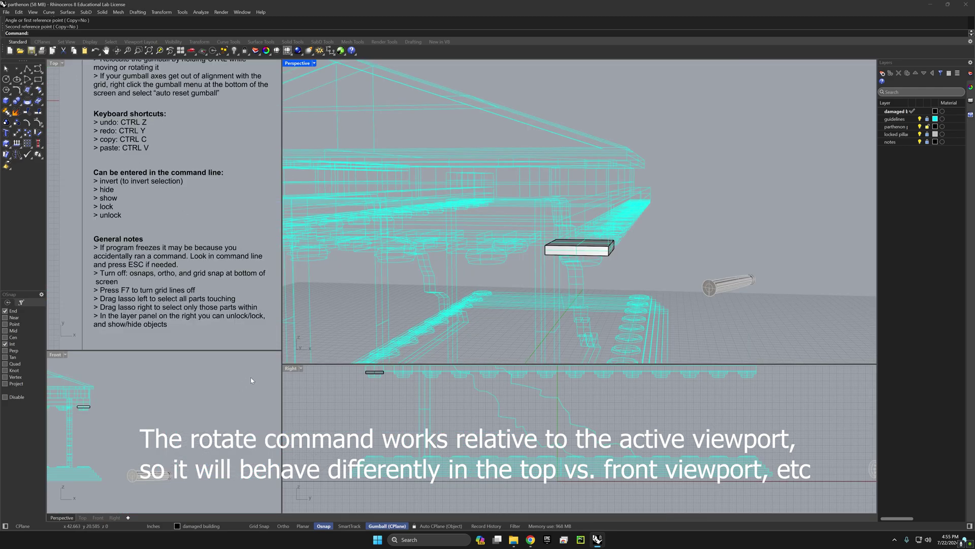
pyautogui.moveTo(280, 360); pyautogui.dragTo(366, 238)
pyautogui.click(339, 293)
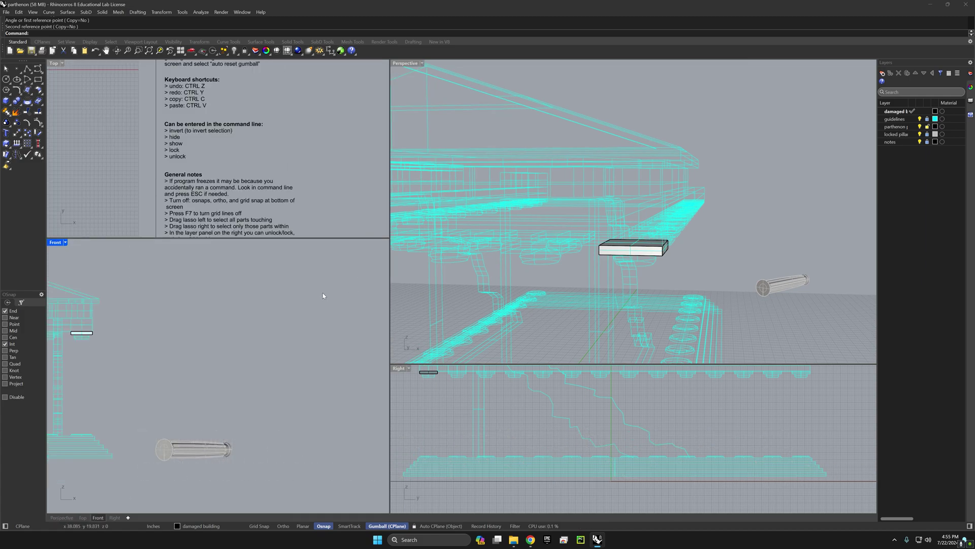
# Show all 88 hidden pieces and lift a fallen column clear of the pile in Front view.
pyautogui.write('show')
pyautogui.press('Return')
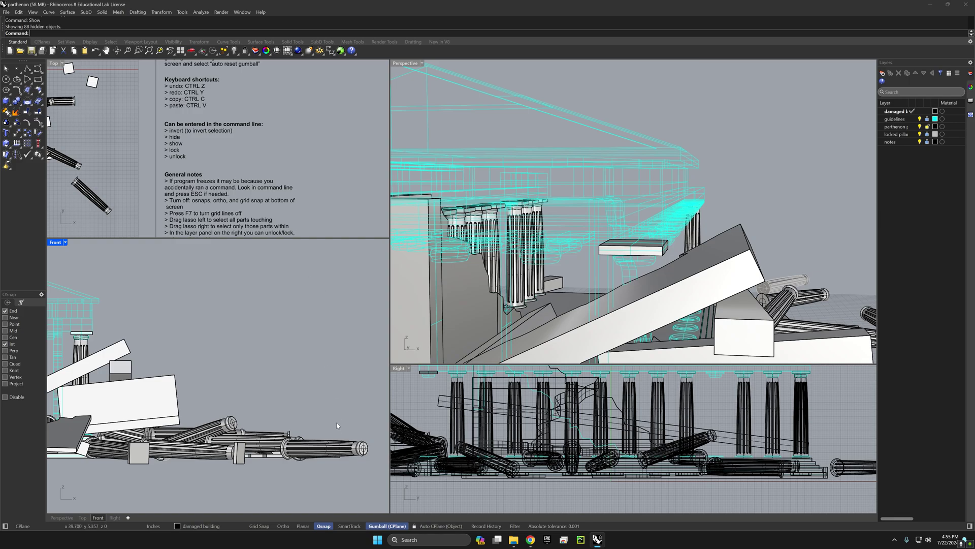
pyautogui.click(239, 431)
pyautogui.moveTo(240, 431); pyautogui.dragTo(274, 358, button='right')
pyautogui.moveTo(274, 358); pyautogui.dragTo(338, 305)
pyautogui.moveTo(338, 305); pyautogui.dragTo(309, 357, button='right')
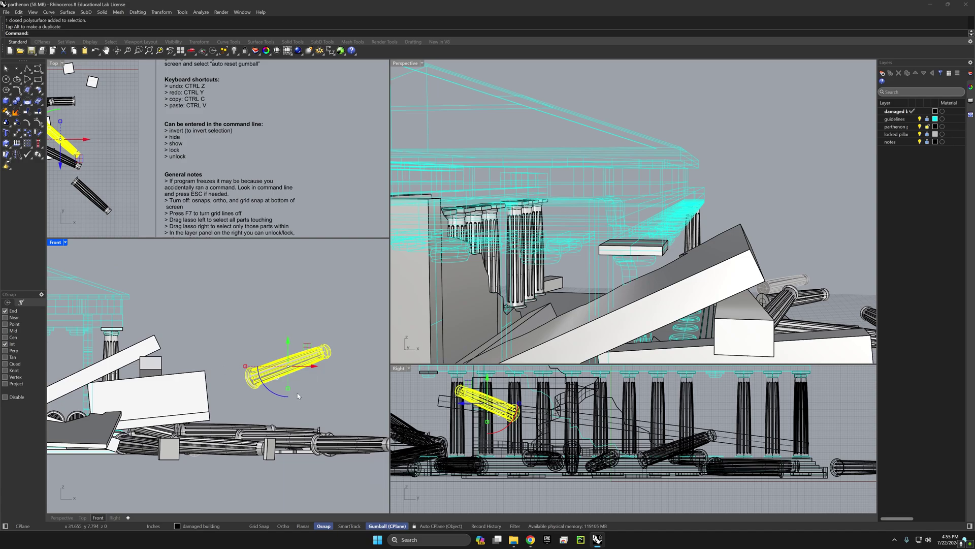
# Rotate the column about its left end, with Ortho on to swing it upright.
pyautogui.write('rotate')
pyautogui.press('Return')
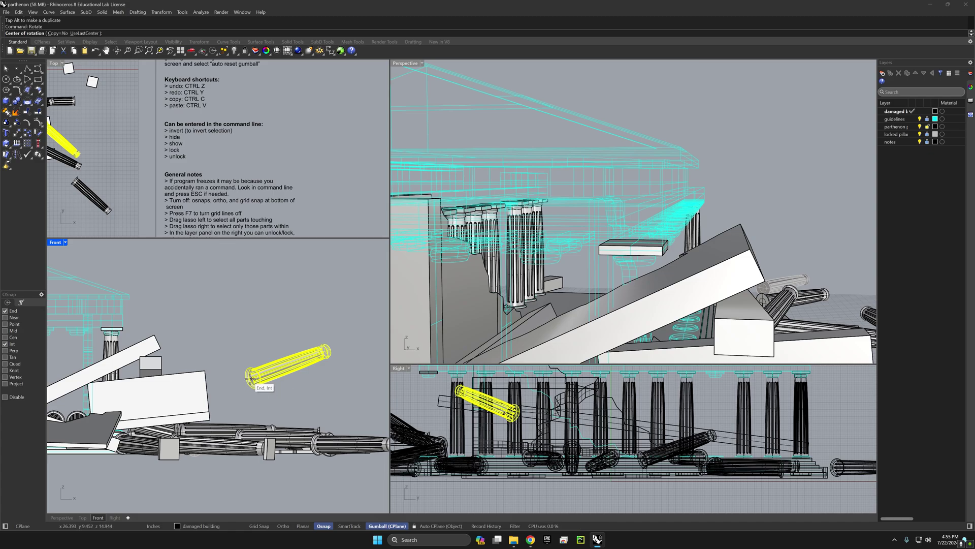
pyautogui.click(252, 378)
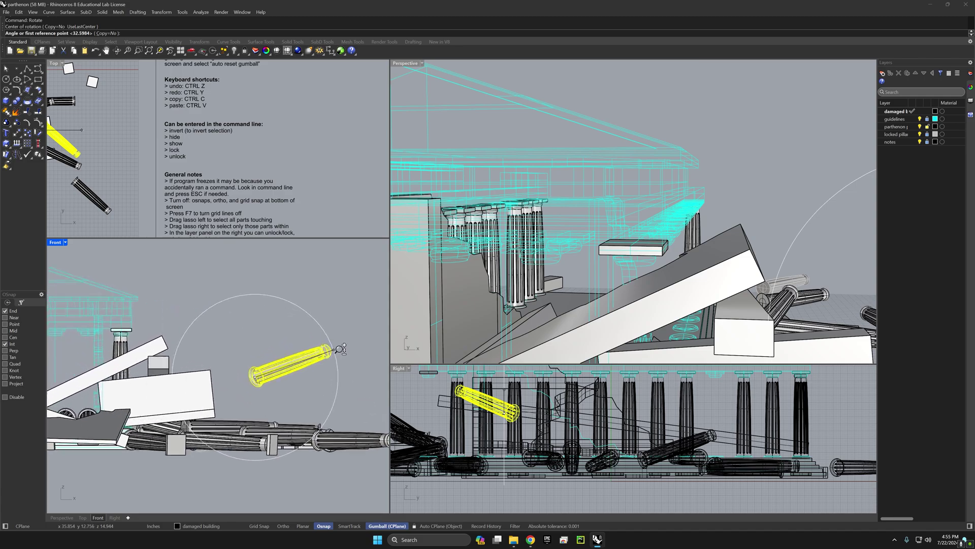
pyautogui.scroll(5, 335, 325)
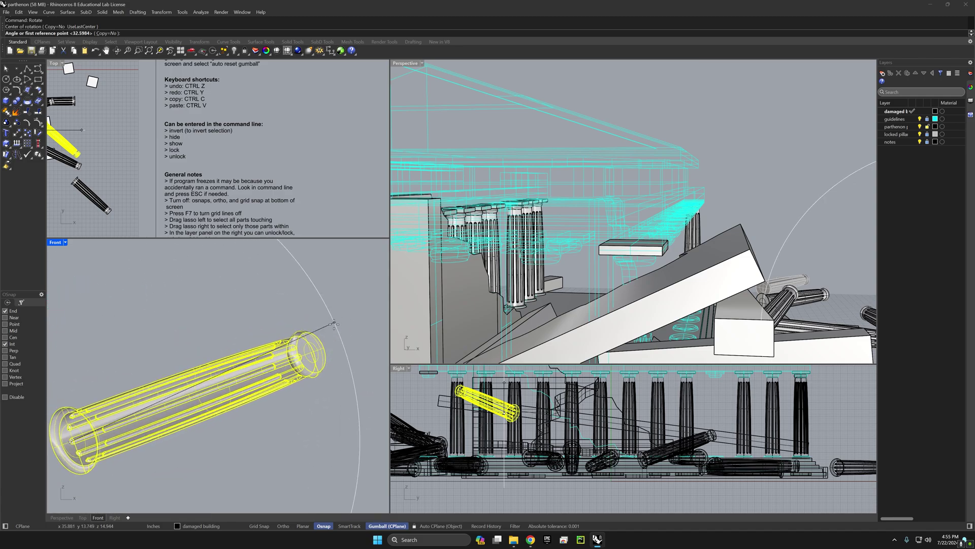
pyautogui.click(310, 352)
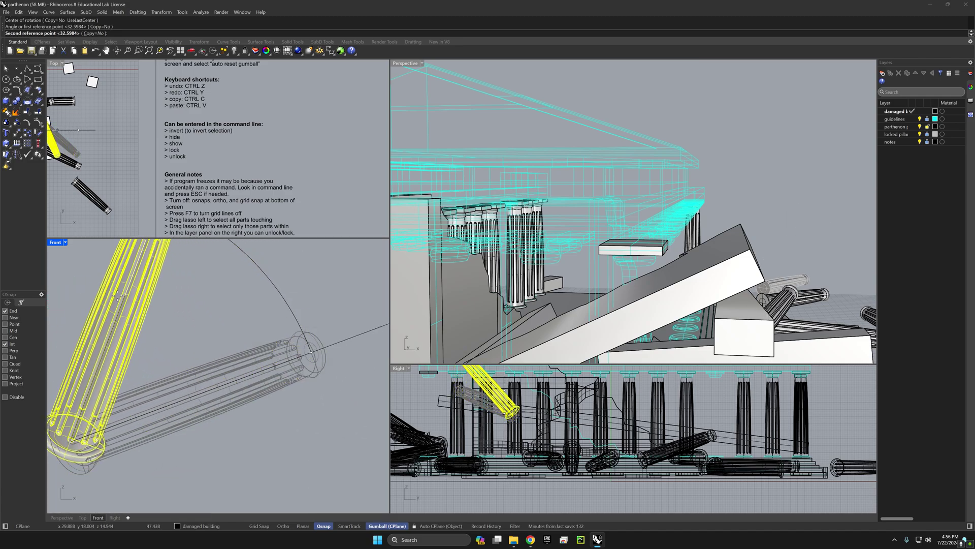
pyautogui.scroll(-3, 107, 330)
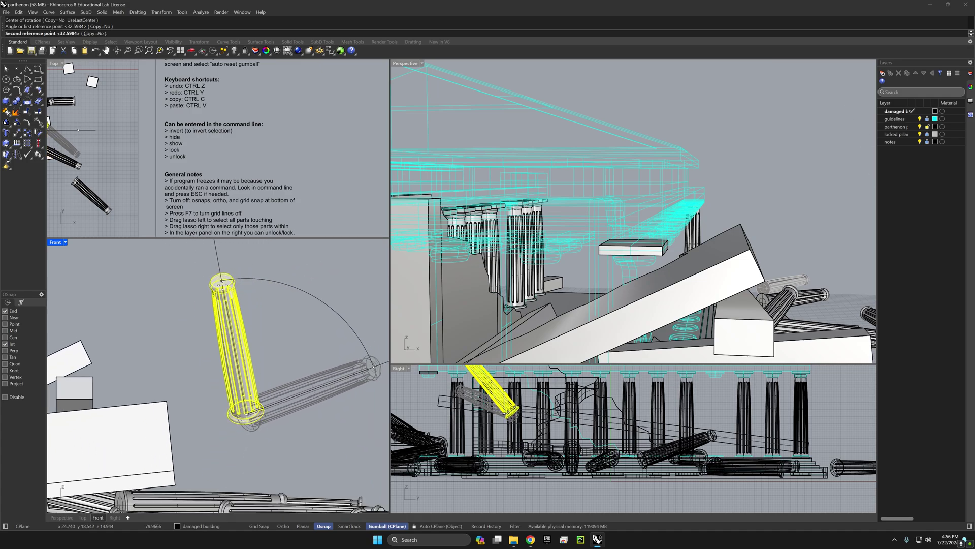
pyautogui.press('F8')
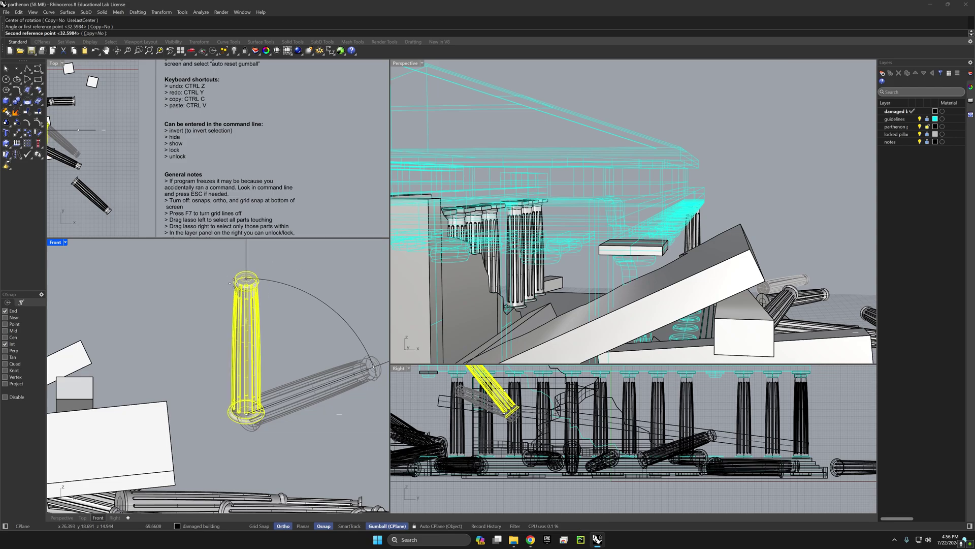
# Finish standing the column upright, then maximize the Right viewport with the yellow column in view.
pyautogui.keyDown('shift'); pyautogui.click(232, 282); pyautogui.keyUp('shift')
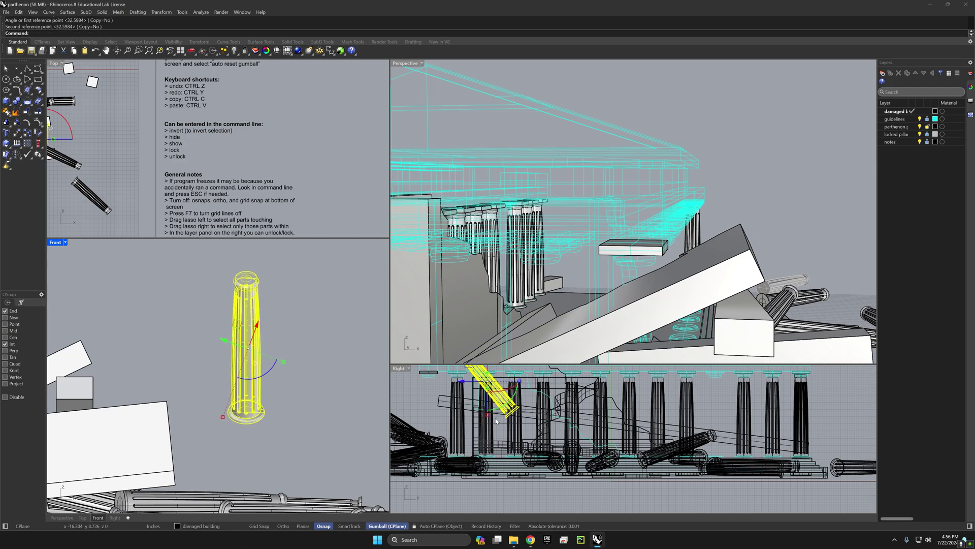
pyautogui.moveTo(497, 420); pyautogui.dragTo(503, 449, button='right')
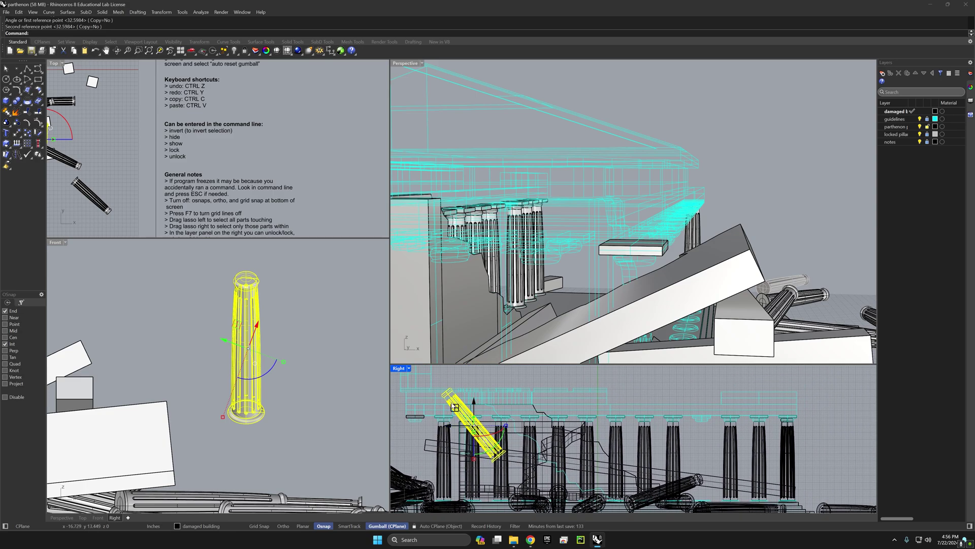
pyautogui.doubleClick(399, 368)
pyautogui.moveTo(152, 254); pyautogui.dragTo(431, 349, button='right')
# Repeat Rotate about the column's base, snapping its top vertical with Ortho on.
pyautogui.rightClick(431, 349)
pyautogui.click(419, 375)
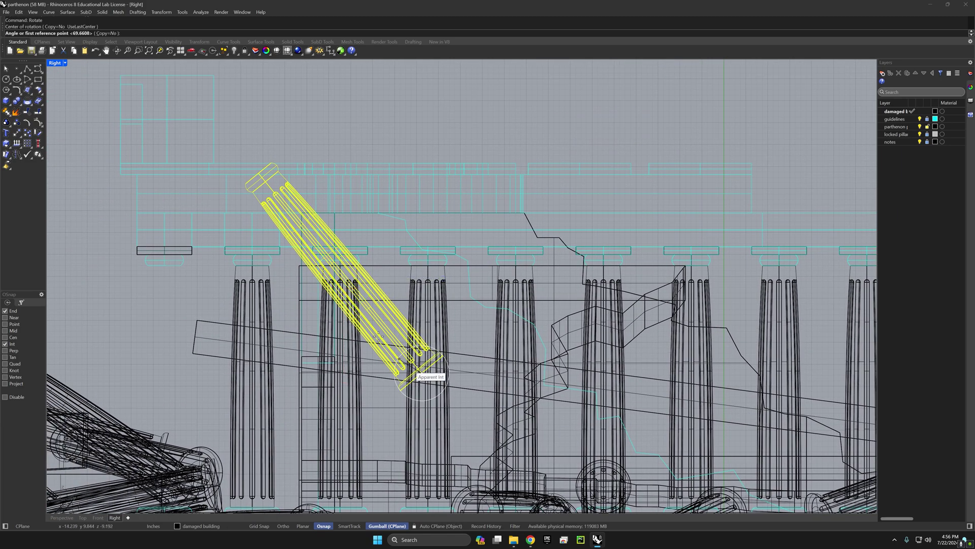
pyautogui.click(260, 175)
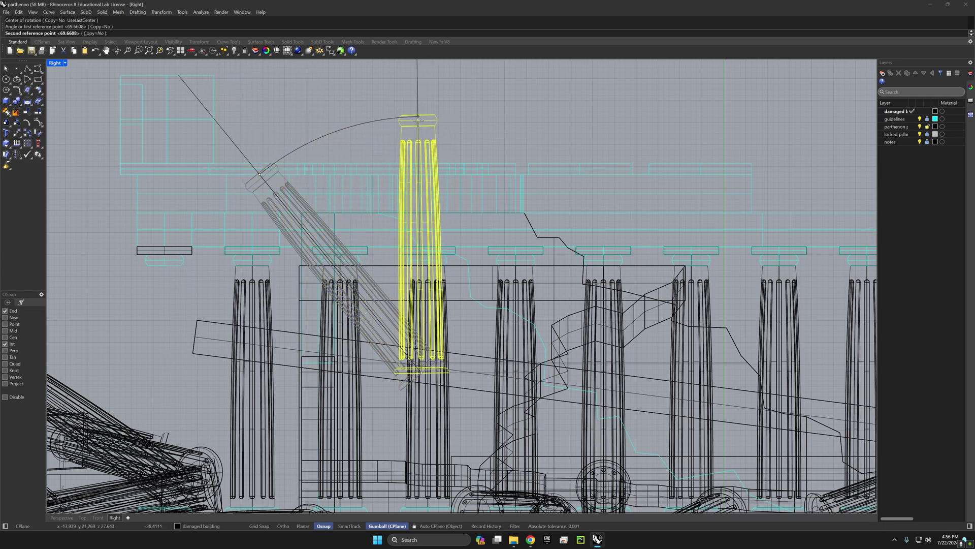
pyautogui.press('F8')
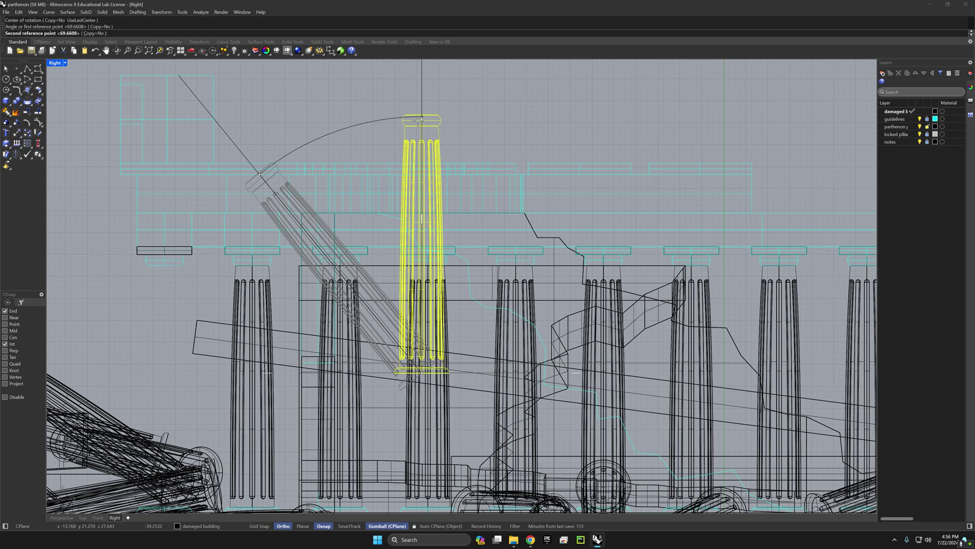
pyautogui.click(421, 118)
pyautogui.moveTo(348, 270); pyautogui.dragTo(353, 315, button='right')
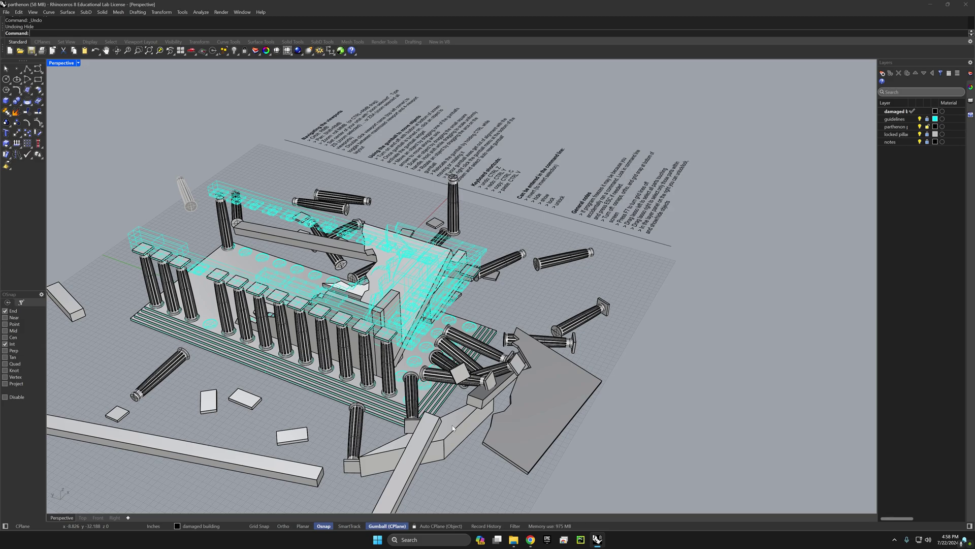
# Select the roof wedge and use Invert and Hide to hide every other piece.
pyautogui.click(452, 428)
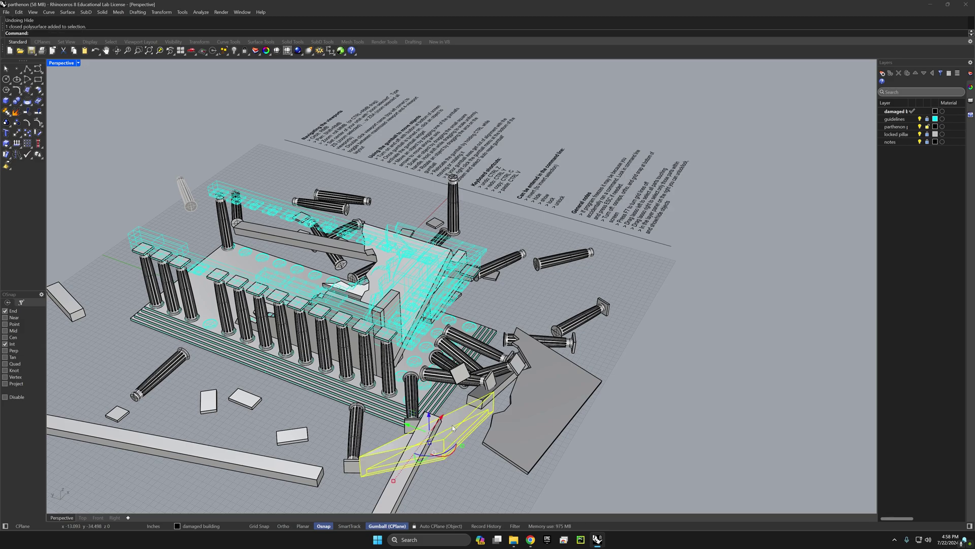
pyautogui.write('invert')
pyautogui.press('Return')
pyautogui.write('hide')
pyautogui.press('Return')
# Turn the wedge flat in the ground plane, move it toward the roof outline, and spin it vertically.
pyautogui.click(453, 429)
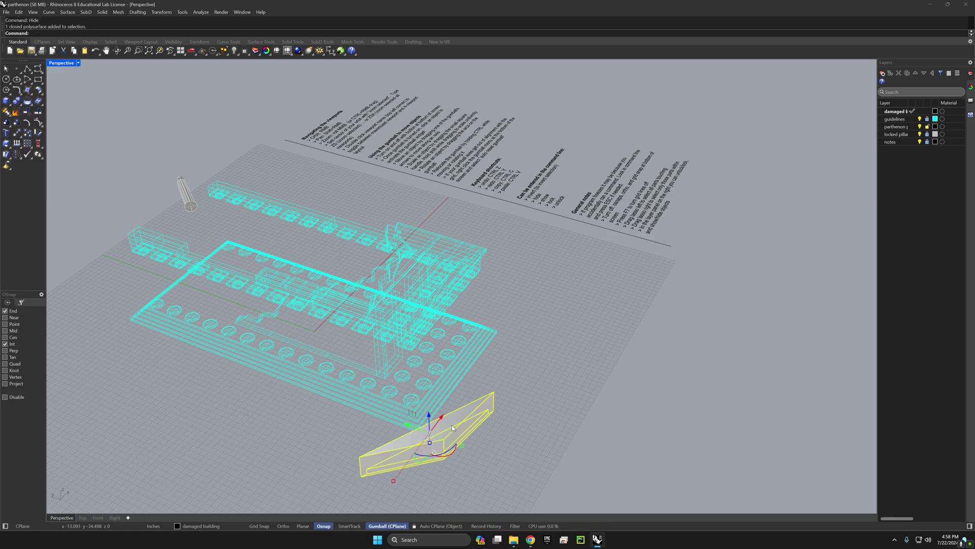
pyautogui.moveTo(453, 428); pyautogui.dragTo(472, 414, button='right')
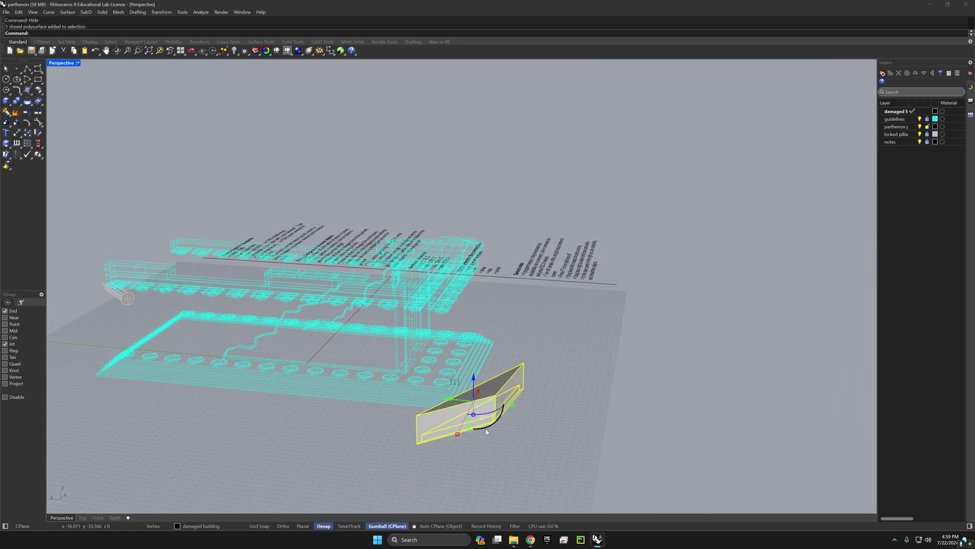
pyautogui.moveTo(486, 429); pyautogui.dragTo(508, 432)
pyautogui.moveTo(508, 432); pyautogui.dragTo(479, 414, button='right')
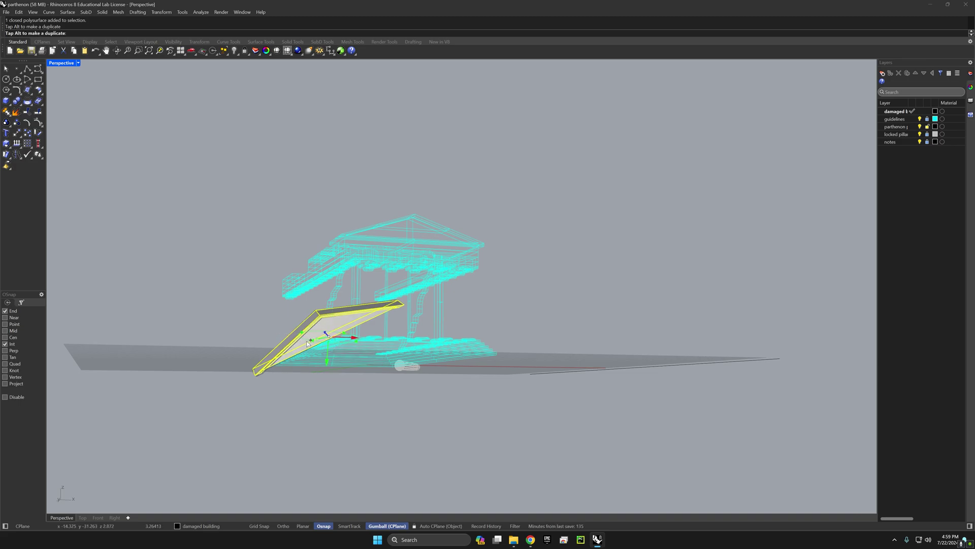
pyautogui.moveTo(313, 343); pyautogui.dragTo(355, 392)
pyautogui.moveTo(356, 392); pyautogui.dragTo(303, 333, button='right')
pyautogui.moveTo(303, 333); pyautogui.dragTo(315, 325)
# Tilt the wedge upright with the gumball and raise it above the roof outline, then deselect.
pyautogui.moveTo(312, 377); pyautogui.dragTo(482, 373, button='right')
pyautogui.moveTo(562, 336); pyautogui.dragTo(525, 251)
pyautogui.moveTo(526, 252); pyautogui.dragTo(538, 278, button='right')
pyautogui.scroll(5, 536, 280)
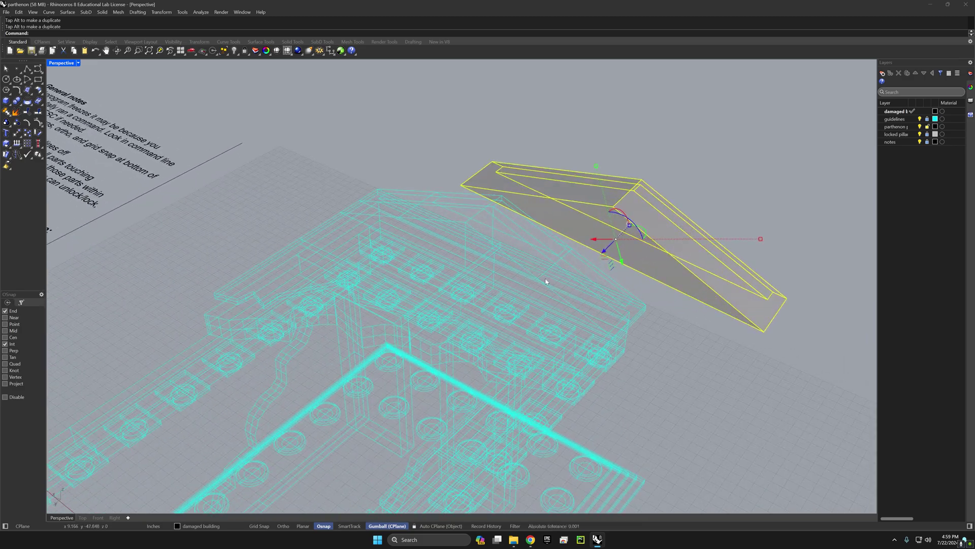
pyautogui.moveTo(550, 285); pyautogui.dragTo(648, 355, button='right')
pyautogui.click(654, 360)
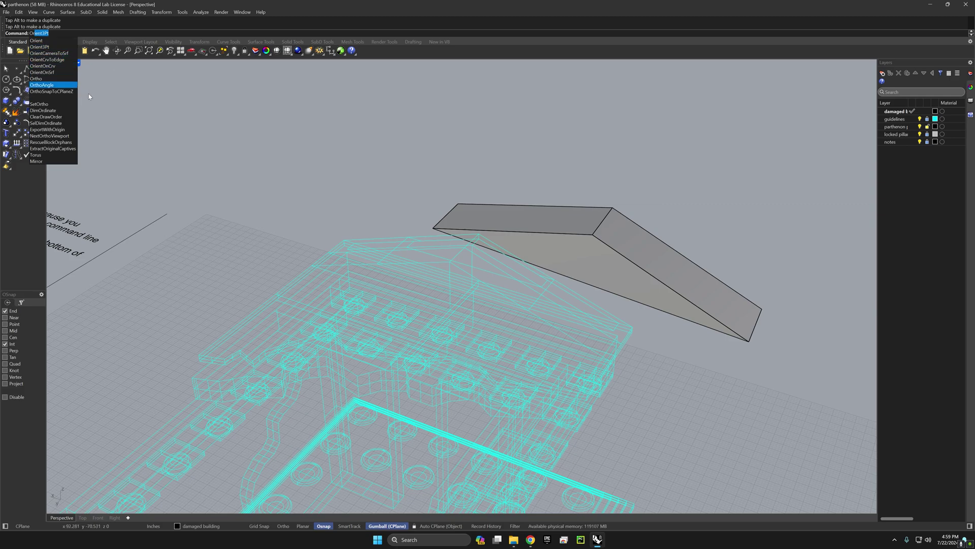
# Orient3Pt the wedge from three End-snapped corners onto the roof outline's three matching corners.
pyautogui.press('Return')
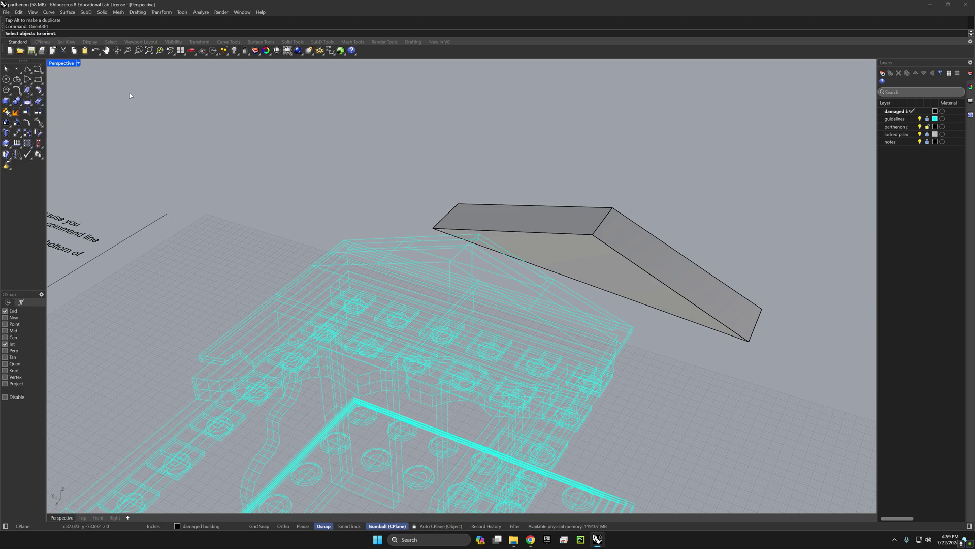
pyautogui.click(551, 238)
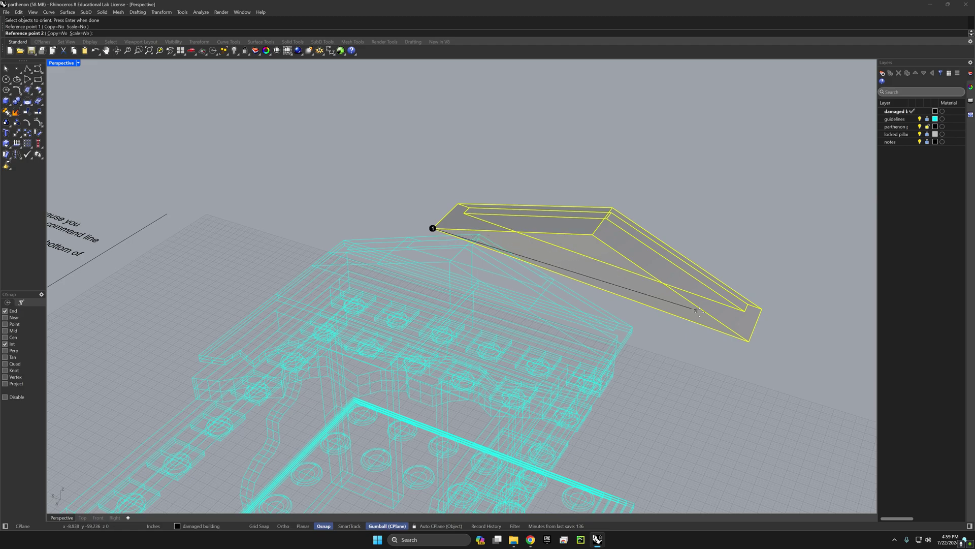
pyautogui.click(591, 234)
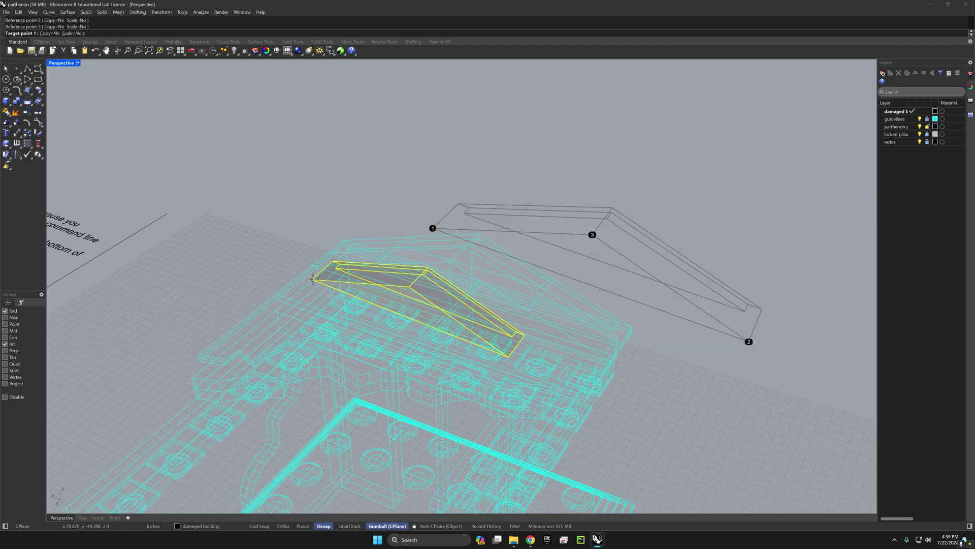
pyautogui.moveTo(322, 276); pyautogui.dragTo(406, 277, button='right')
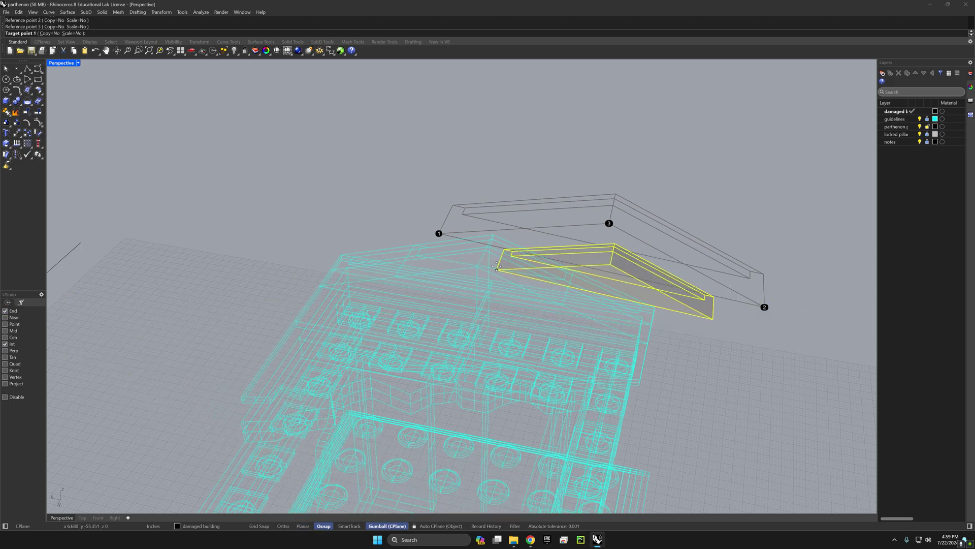
pyautogui.click(321, 285)
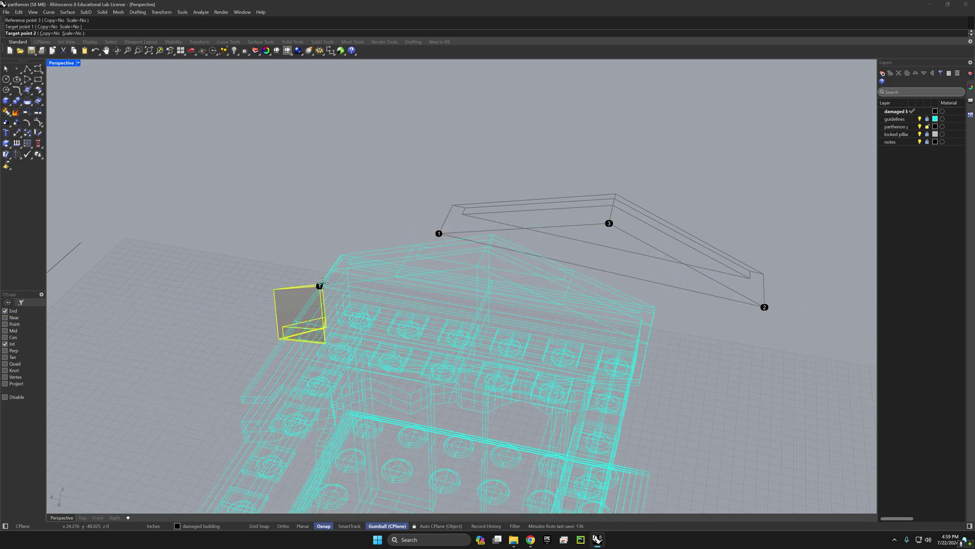
pyautogui.click(647, 344)
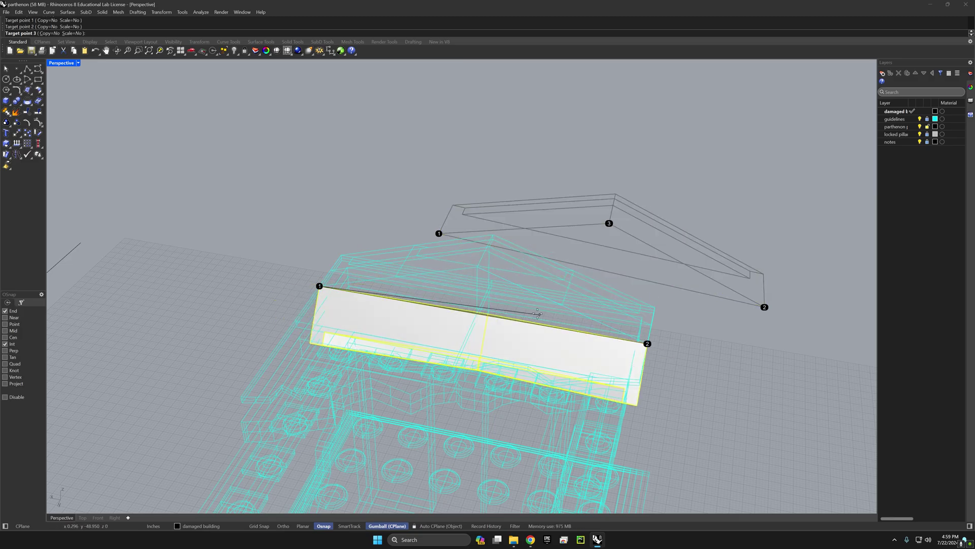
pyautogui.click(476, 267)
pyautogui.moveTo(523, 289); pyautogui.dragTo(554, 340, button='right')
pyautogui.moveTo(511, 284); pyautogui.dragTo(539, 284, button='right')
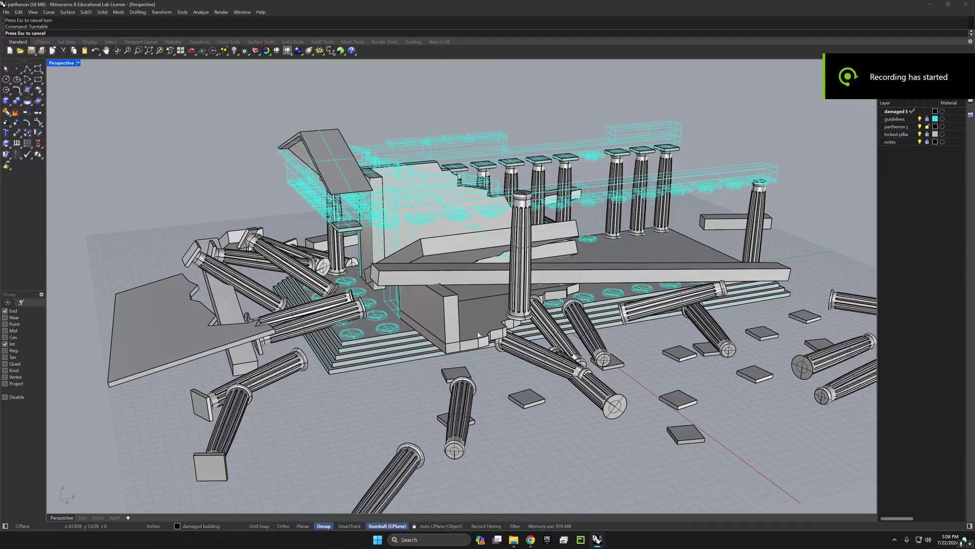